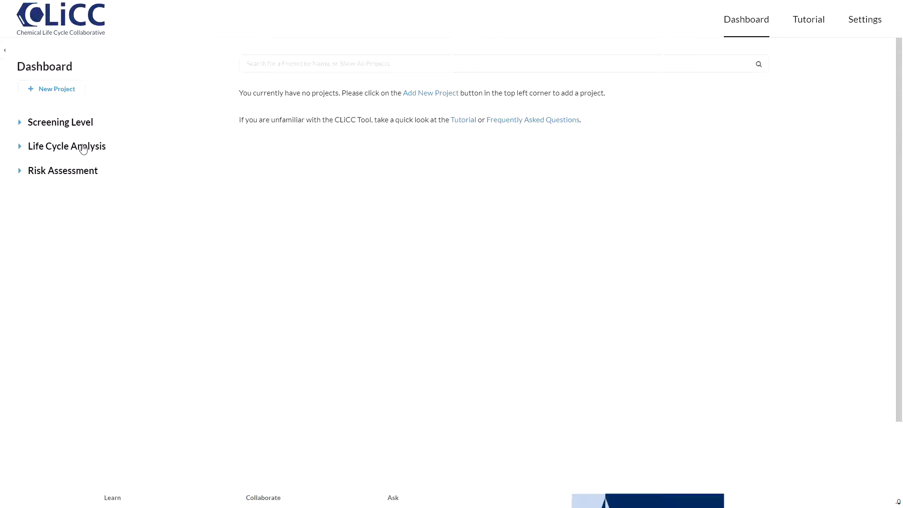
Start a new project titled Paint Stripper using the Risk Assessment modules.
click(68, 97)
click(198, 104)
text(Paint Stripper)
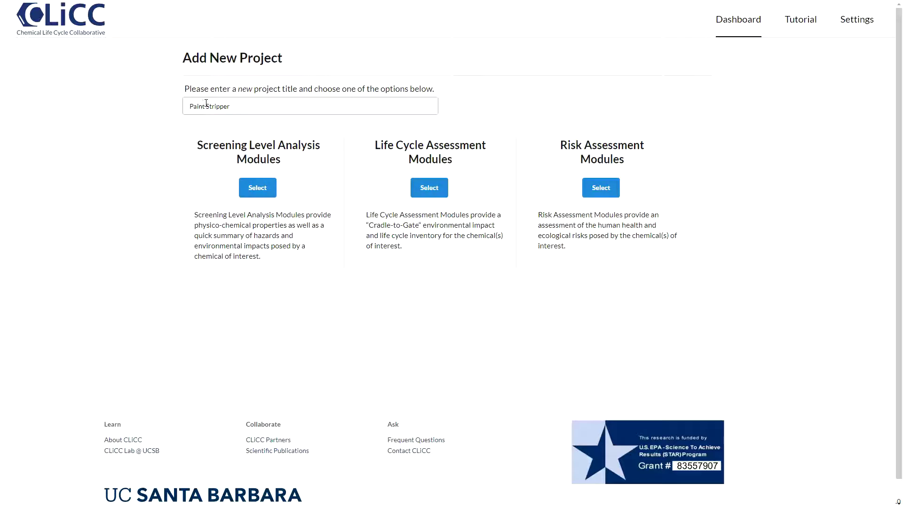
click(602, 189)
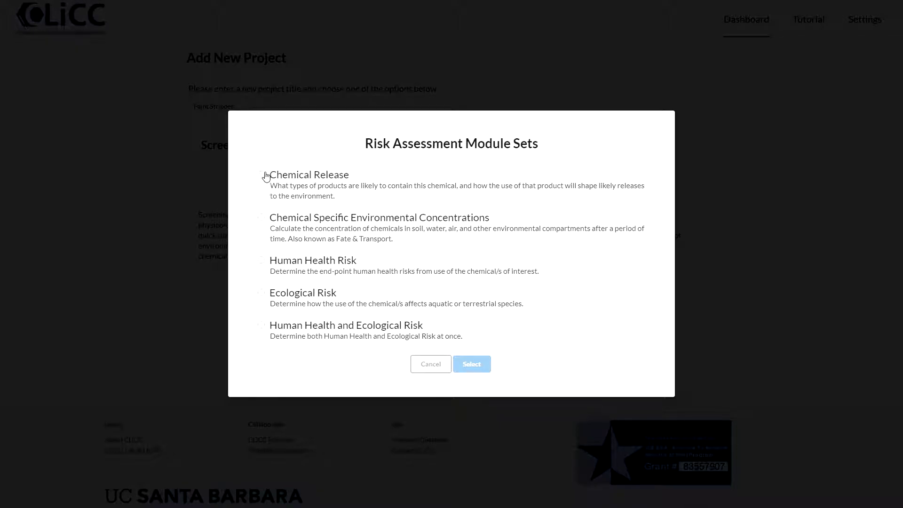
Choose the combined Human Health and Ecological Risk module set.
click(263, 176)
click(258, 218)
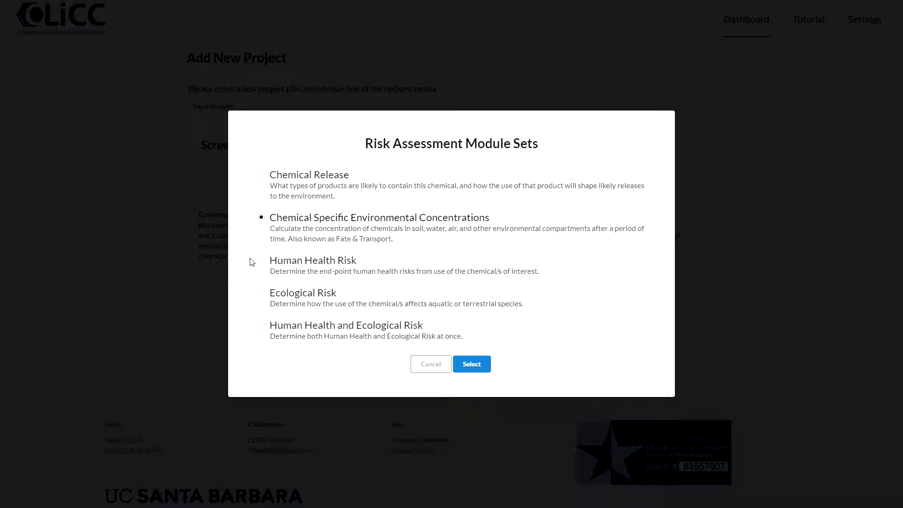
click(262, 262)
click(262, 292)
click(264, 330)
click(473, 372)
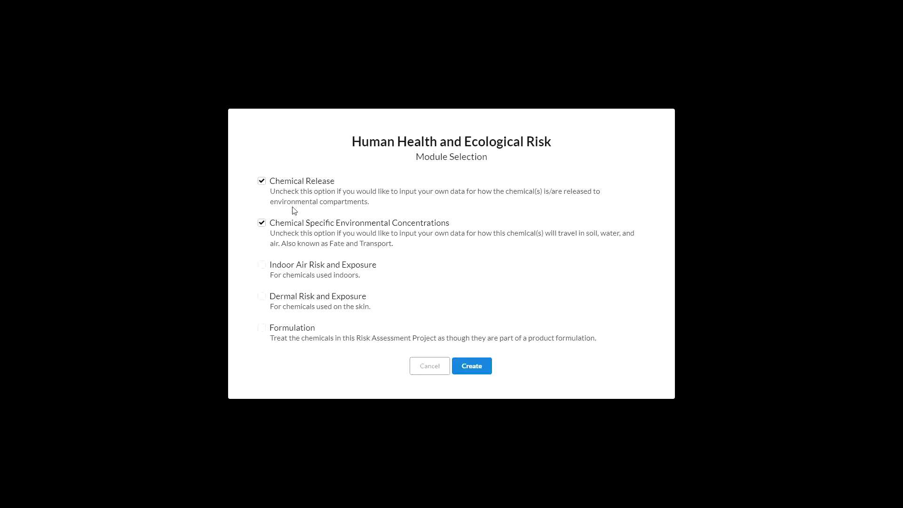
Create the project with the Chemical Release, Chemical Specific Environmental Concentrations, and Indoor Air Risk and Exposure modules.
click(261, 181)
click(262, 224)
click(262, 224)
click(262, 182)
click(472, 372)
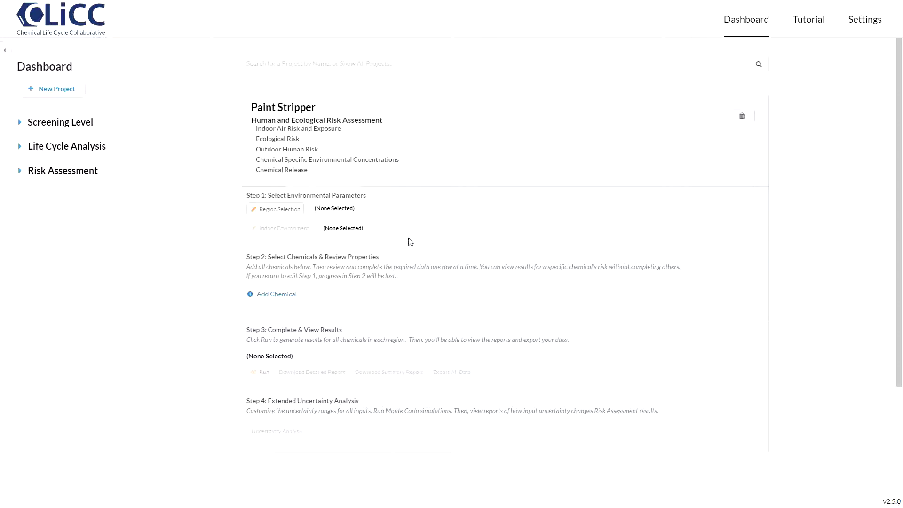
Add San Francisco (California USA) and London (UK) as the project's simulation regions and save the region selection.
drag(268, 194, 373, 201)
click(373, 201)
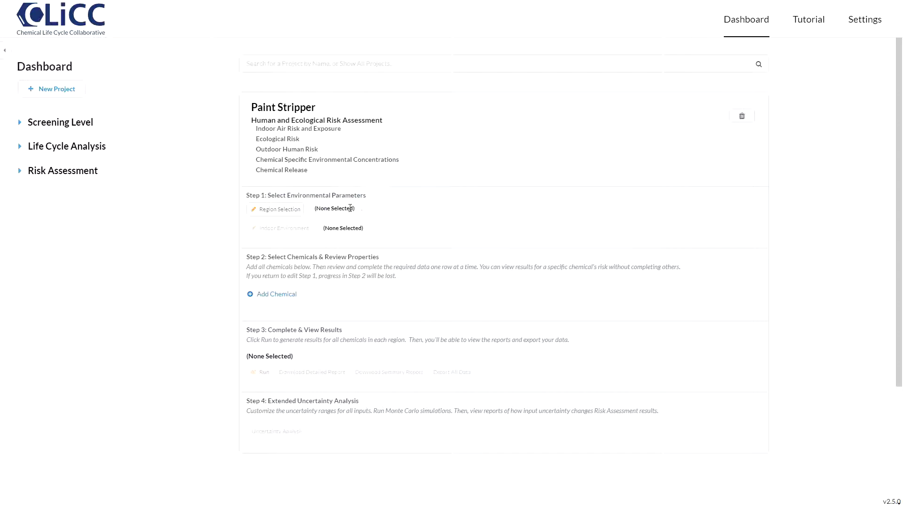
click(275, 212)
click(251, 165)
text(san fran)
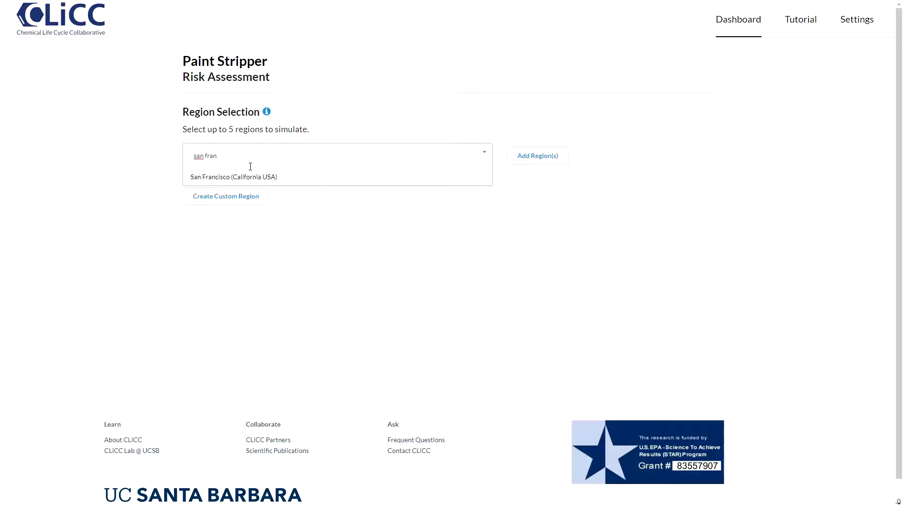
click(251, 177)
click(242, 213)
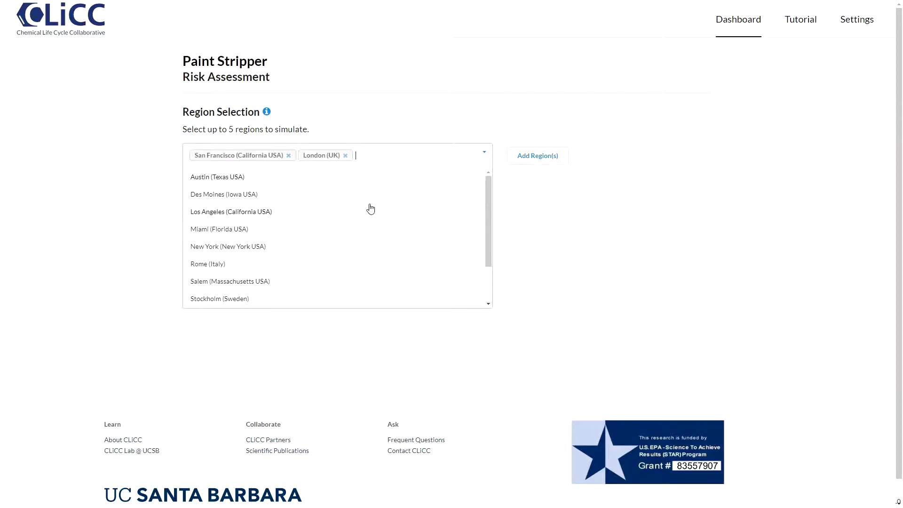
click(526, 185)
click(523, 156)
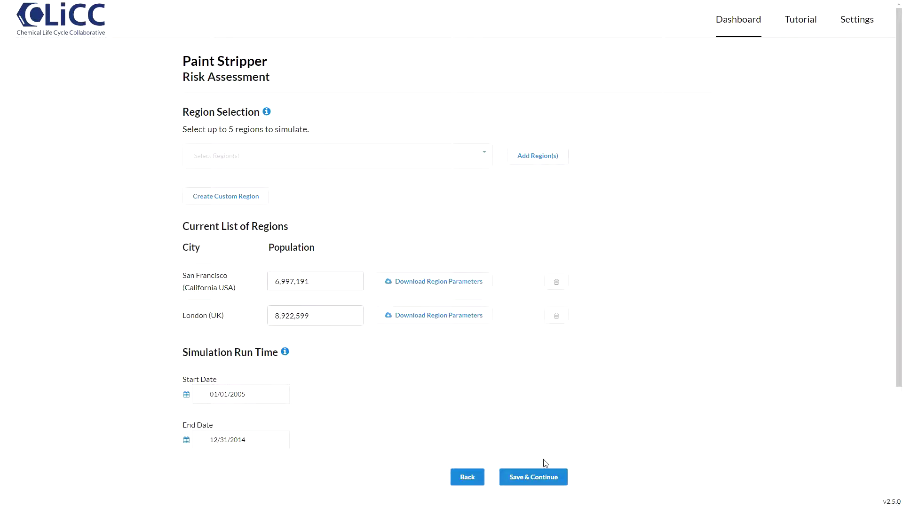
click(541, 478)
click(639, 314)
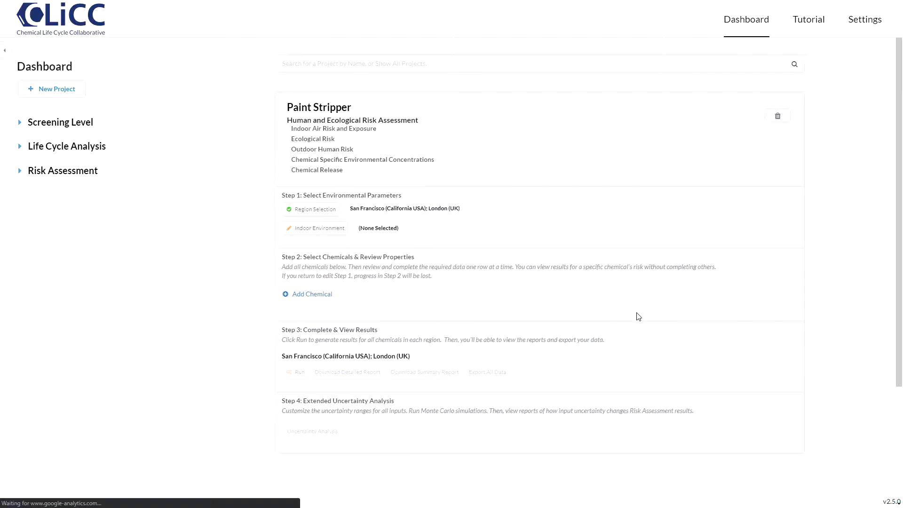
Select the Non-refrigerated warehouse indoor environment, set occupants per room to 4 for both regions, and save.
click(295, 232)
click(265, 154)
click(235, 290)
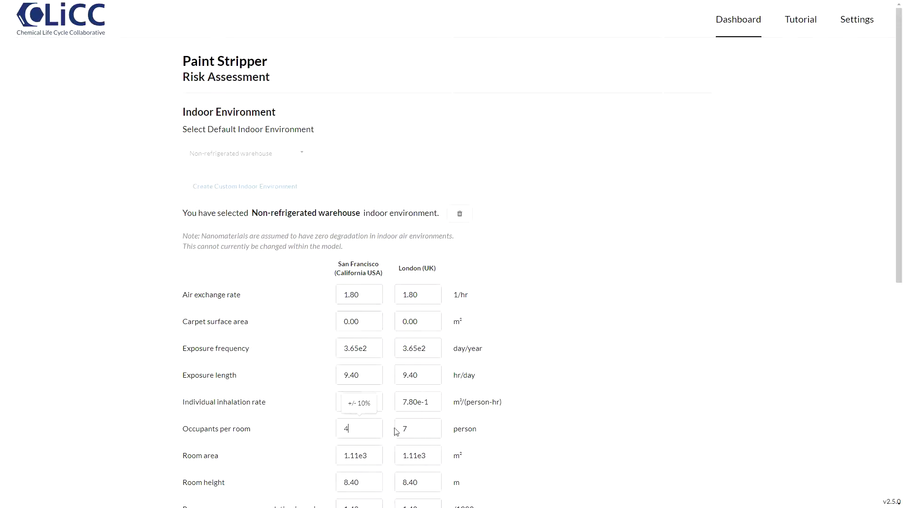
scroll(572, 313, down, 1)
scroll(573, 314, down, 8)
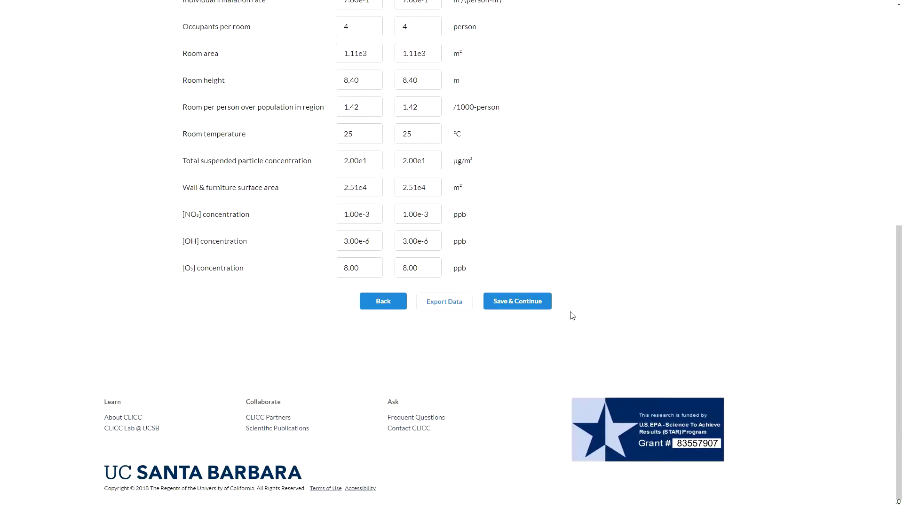
click(515, 301)
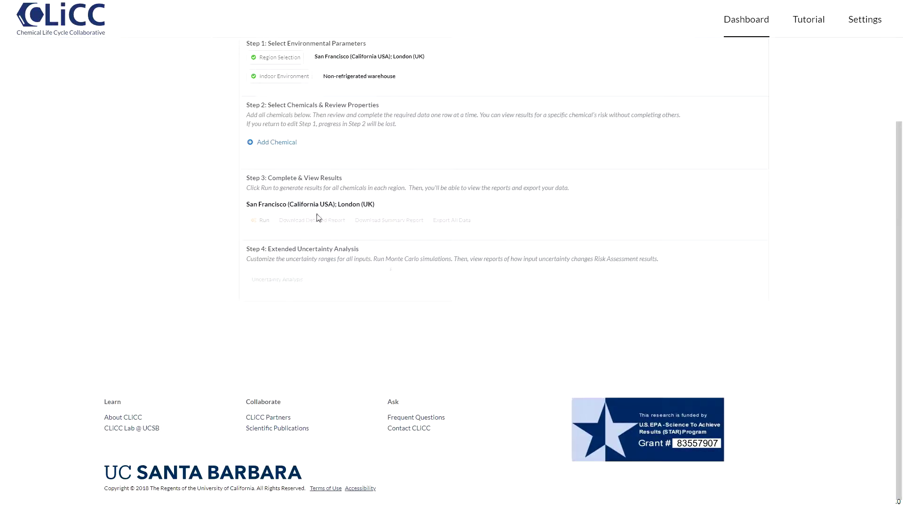
Search for methylene chloride and add it to the project under that name, and also add benzyl alcohol.
click(292, 145)
click(266, 95)
text(methylene ch)
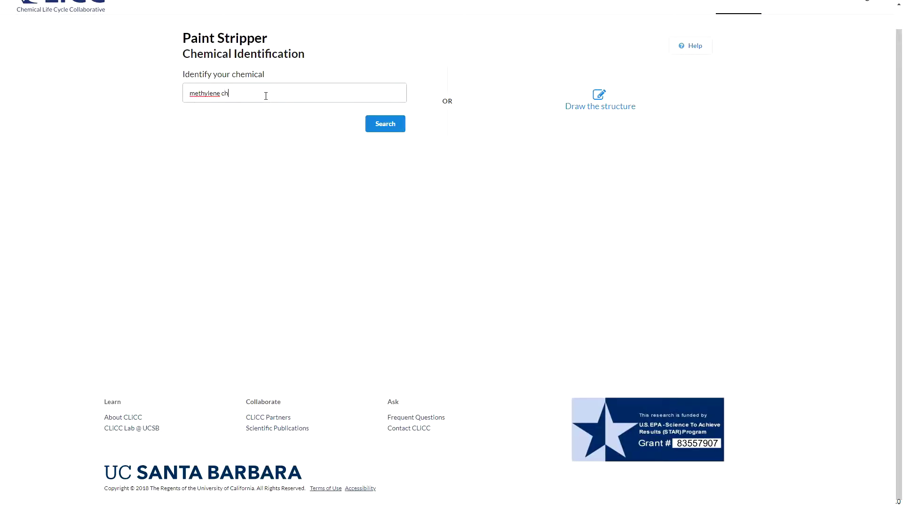
text(loride)
key(Return)
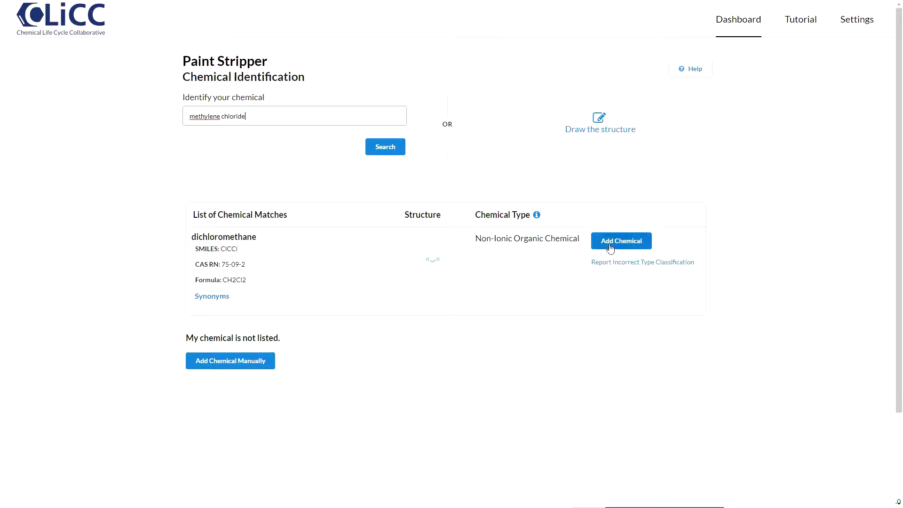
click(614, 244)
click(508, 288)
text(methylene chloride)
click(580, 325)
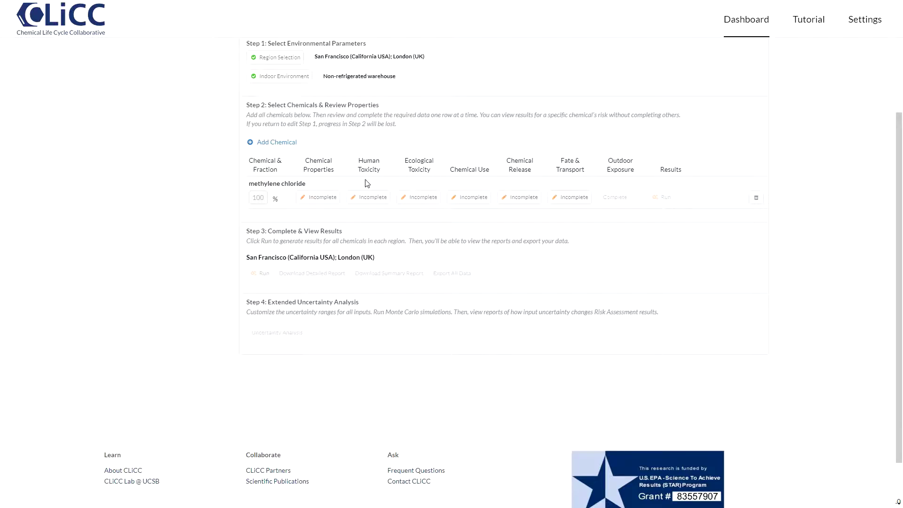
click(282, 147)
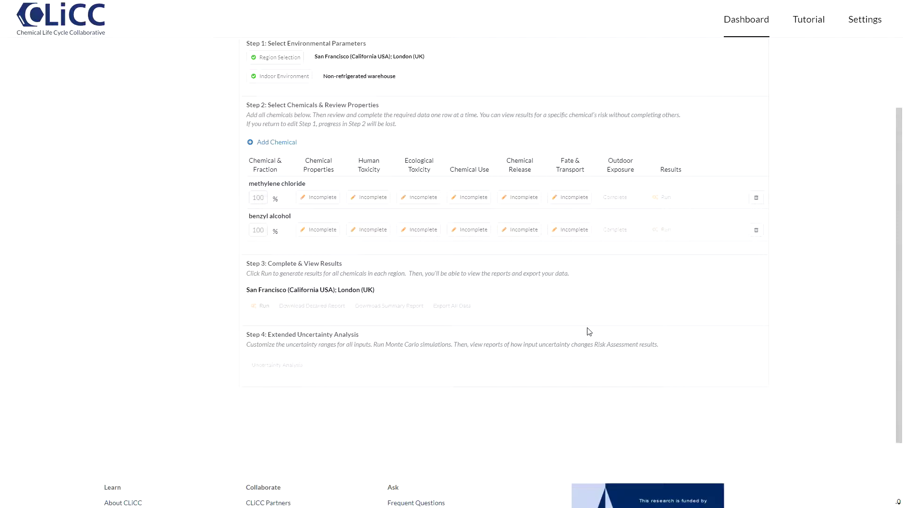
Review the chemical properties of methylene chloride and save them without edits.
click(318, 197)
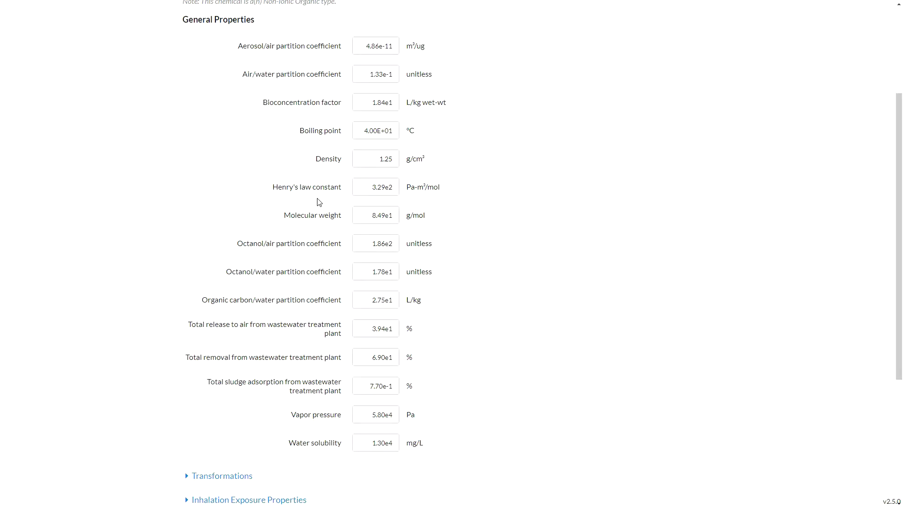
scroll(502, 92, down, 5)
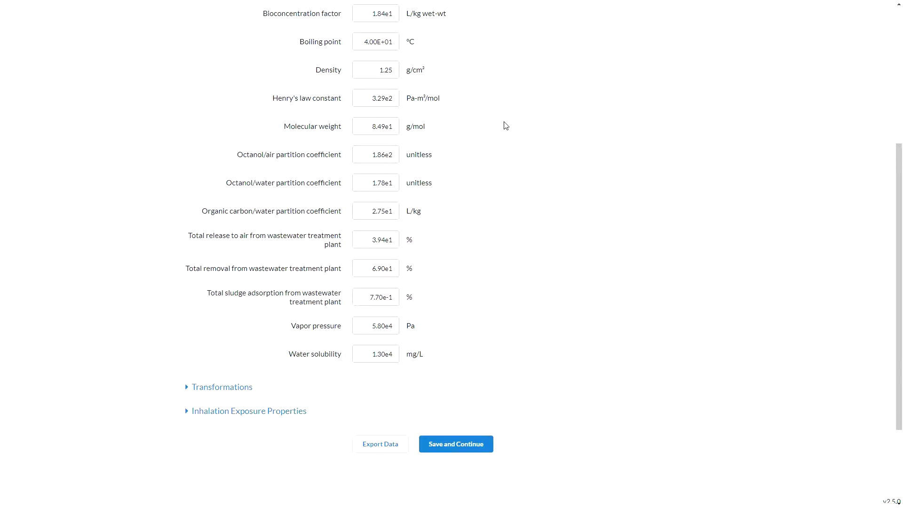
click(456, 321)
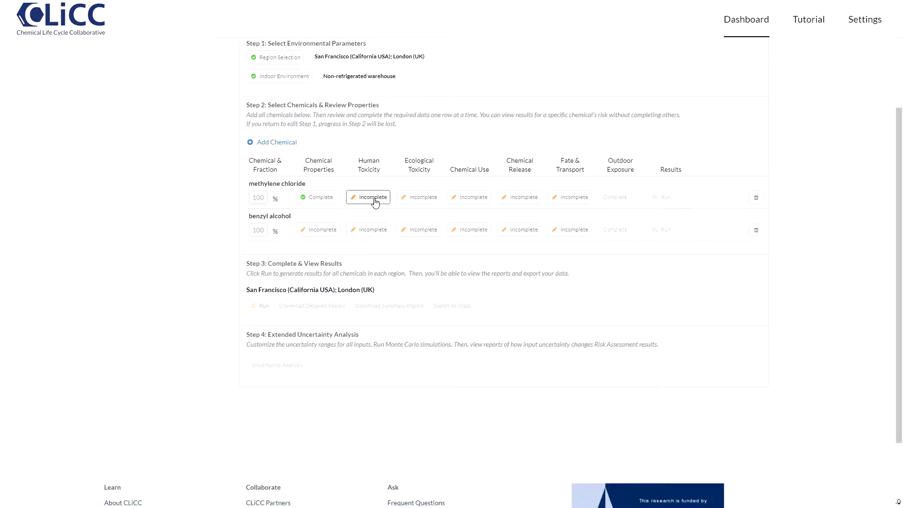
Review and save the human toxicity and ecological toxicity data for methylene chloride.
click(372, 198)
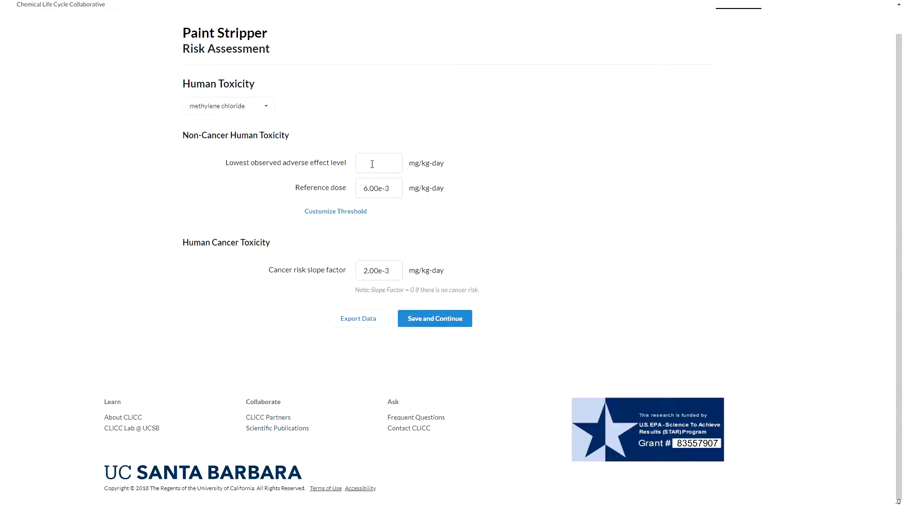
click(424, 314)
click(406, 197)
scroll(591, 341, down, 5)
click(531, 323)
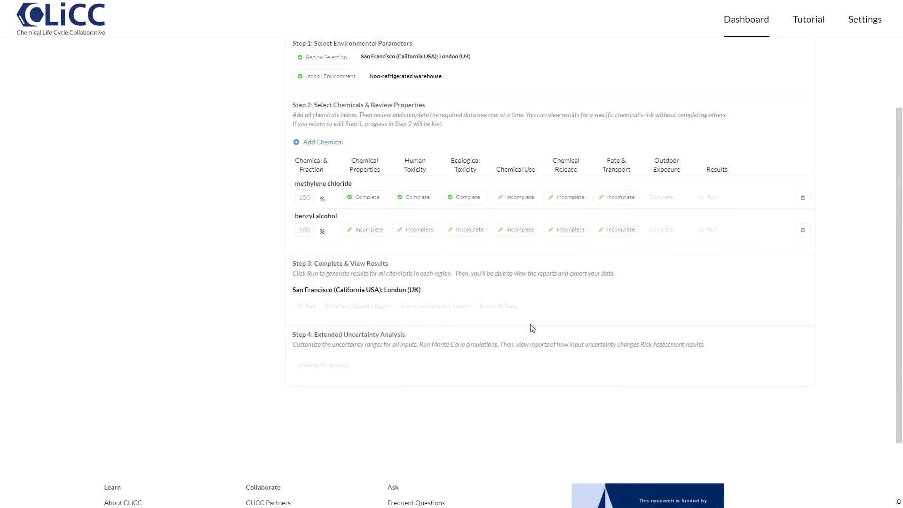
Set methylene chloride to Consumer Use at 1.24e-4 kg/person-day for San Francisco and 1.24e-6 for London, defined by product categories, and save.
click(468, 197)
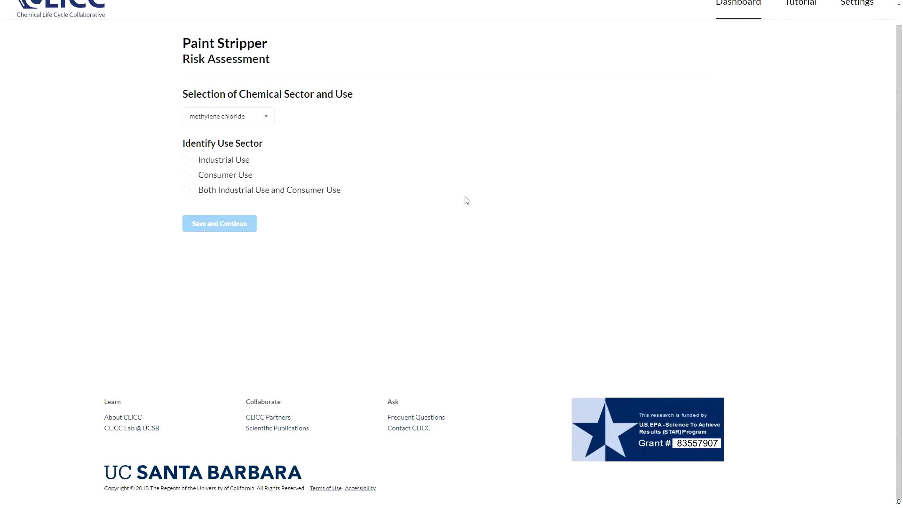
click(249, 176)
scroll(251, 178, down, 2)
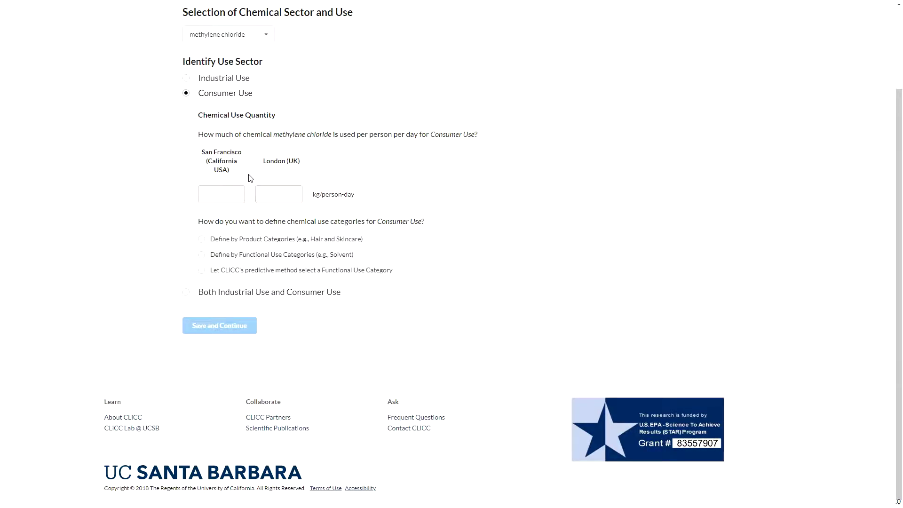
click(229, 198)
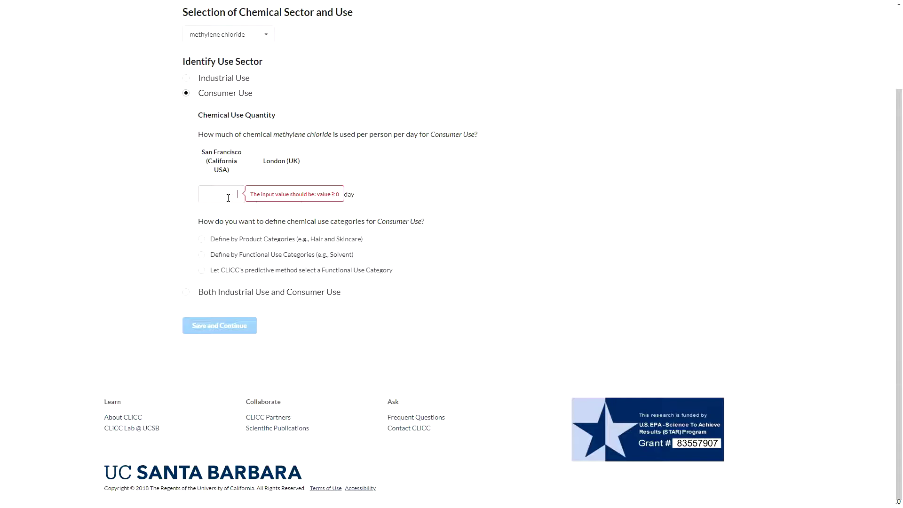
text(1.24e-4)
click(276, 195)
text(1.24e-6)
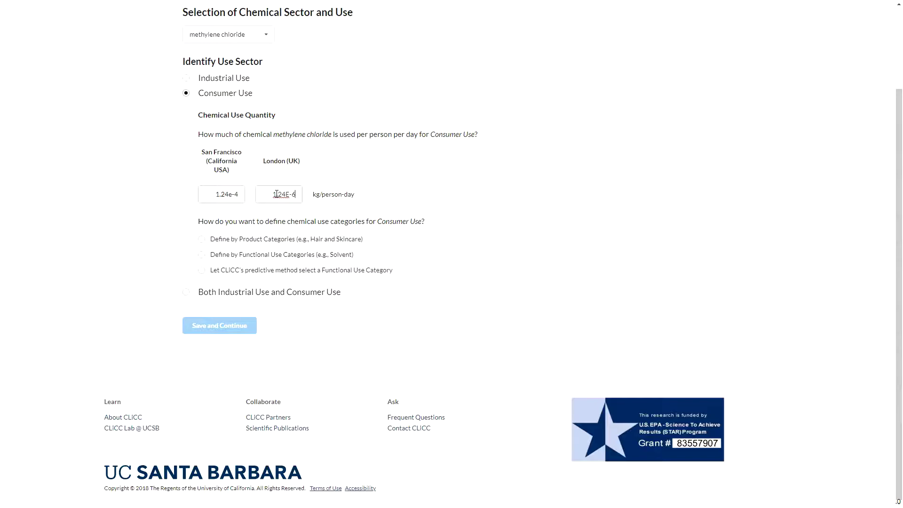
click(279, 240)
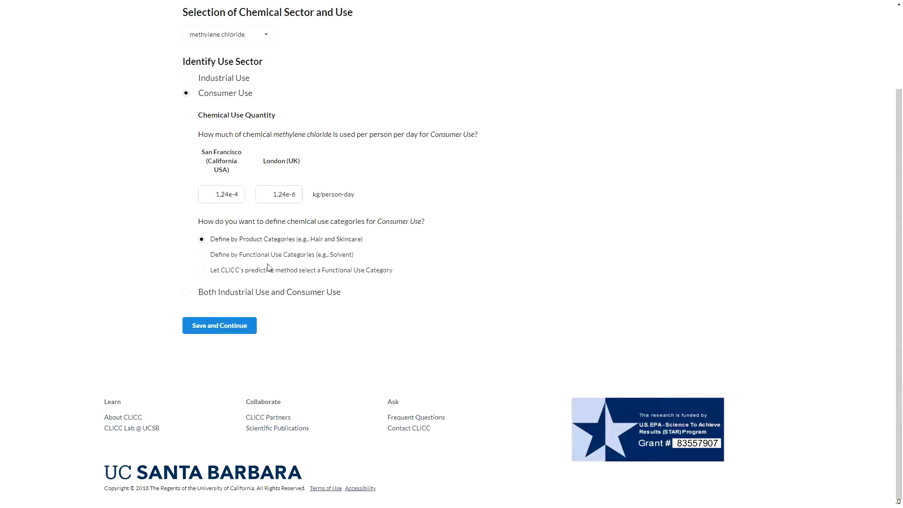
click(240, 330)
Add the product use category Coatings, inks, and artist colors with the subcategory for professional, bush/roller, volatiles.
click(238, 159)
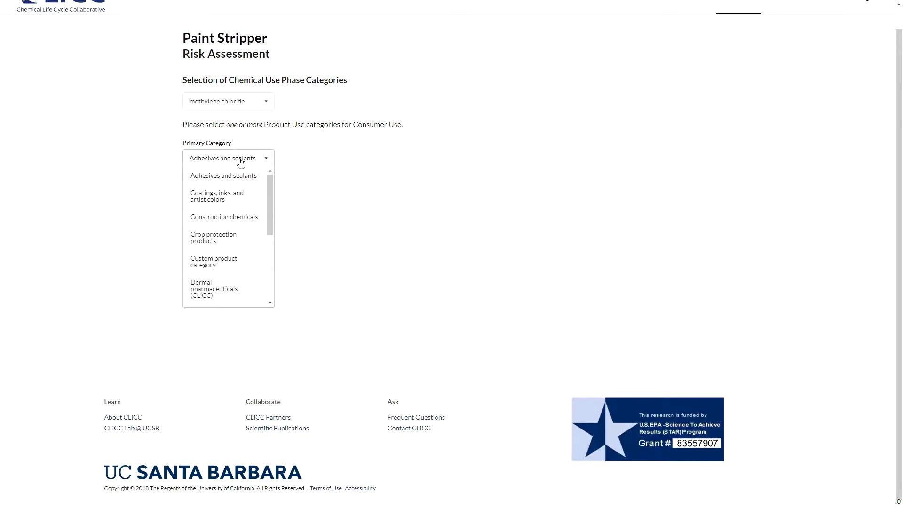
click(238, 196)
click(239, 200)
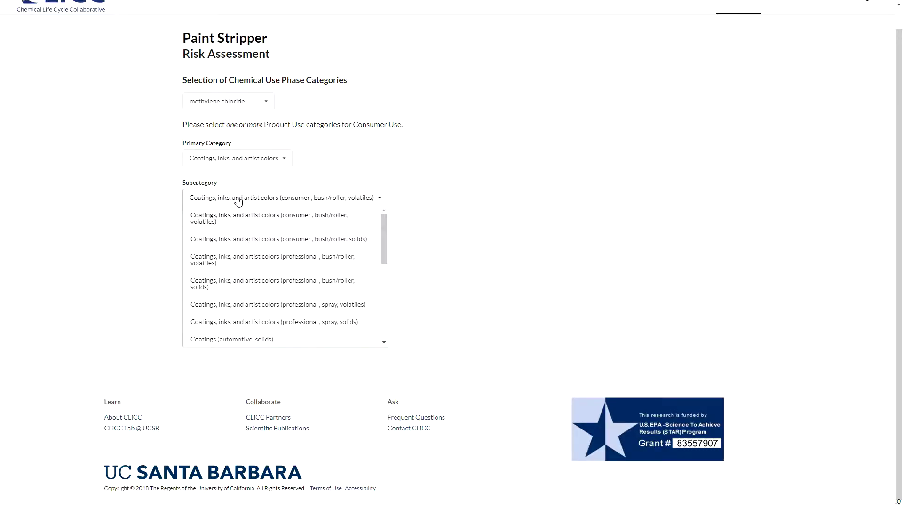
click(266, 259)
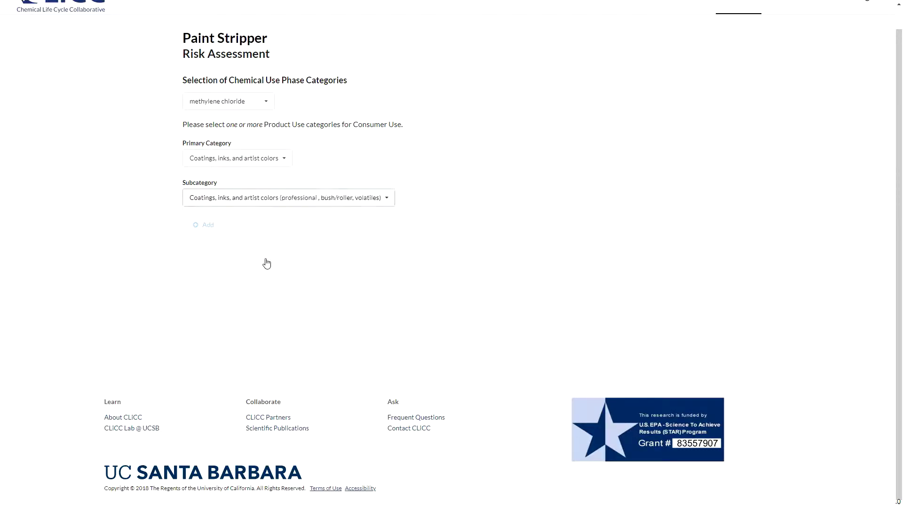
click(207, 225)
Assign 100% of the chemical use quantity to the coatings category and save.
click(302, 195)
text(10)
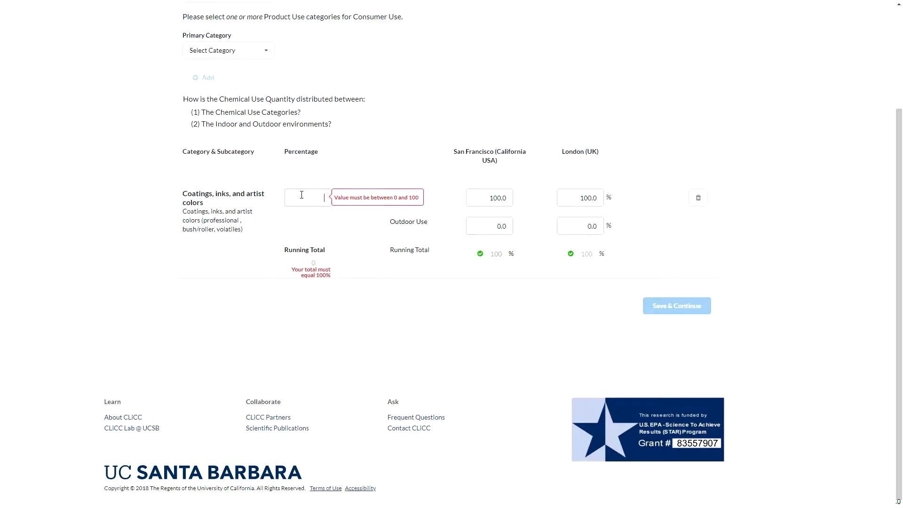
text(0)
click(676, 304)
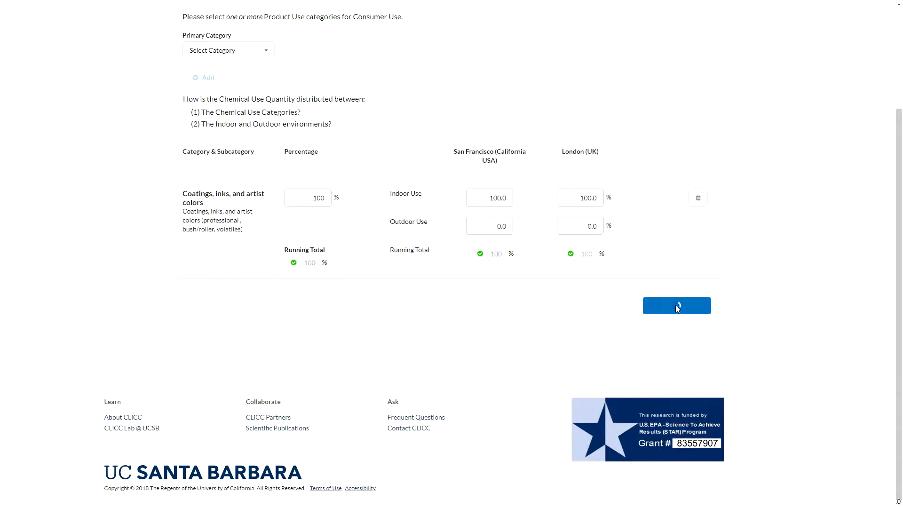
Review the estimated chemical release proportions for methylene chloride and apply them to continue.
click(526, 201)
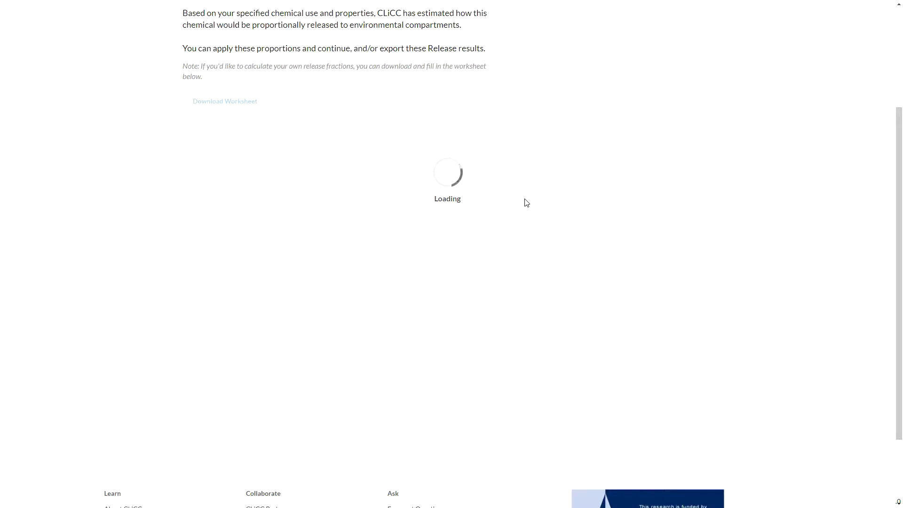
scroll(541, 228, down, 5)
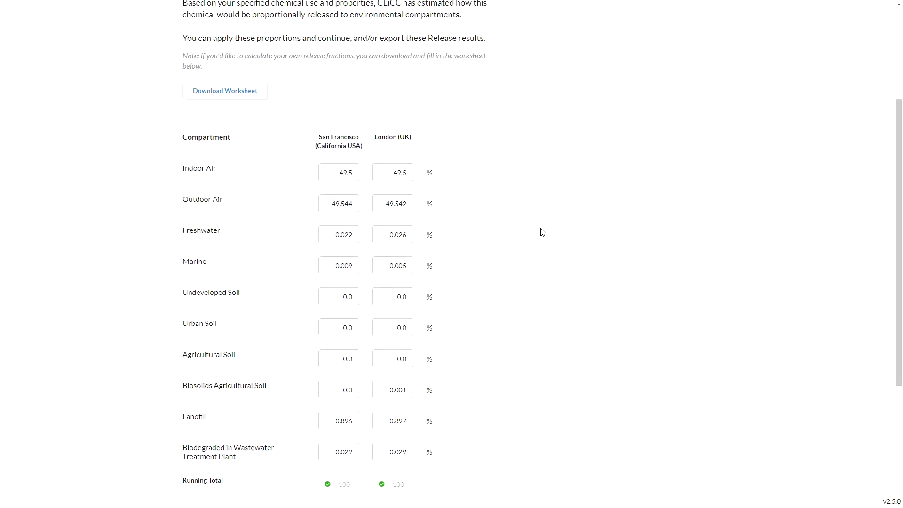
click(403, 327)
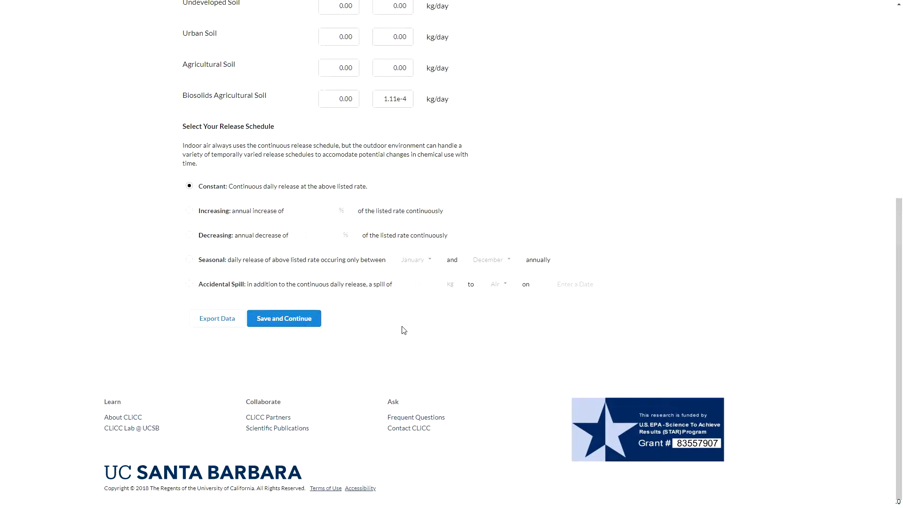
Save methylene chloride's constant release schedule, then run its fate and transport model with zero background concentrations and continue.
click(291, 320)
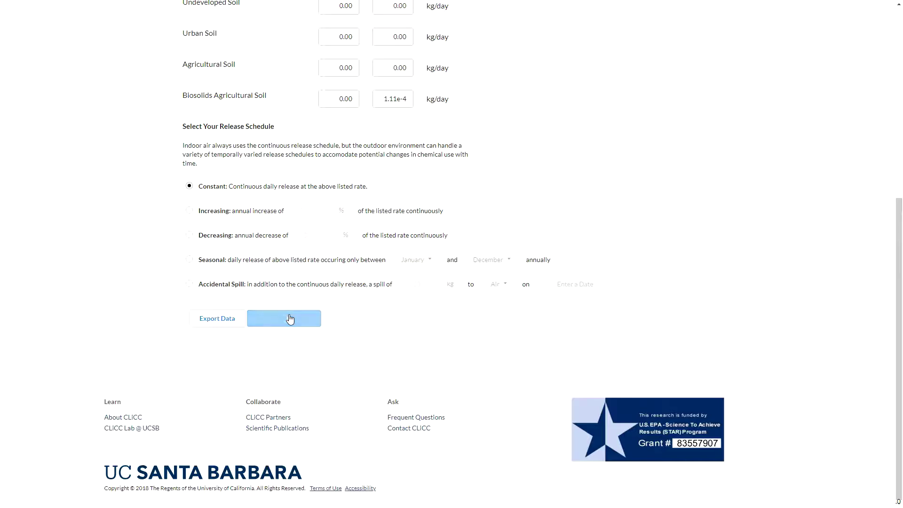
click(571, 198)
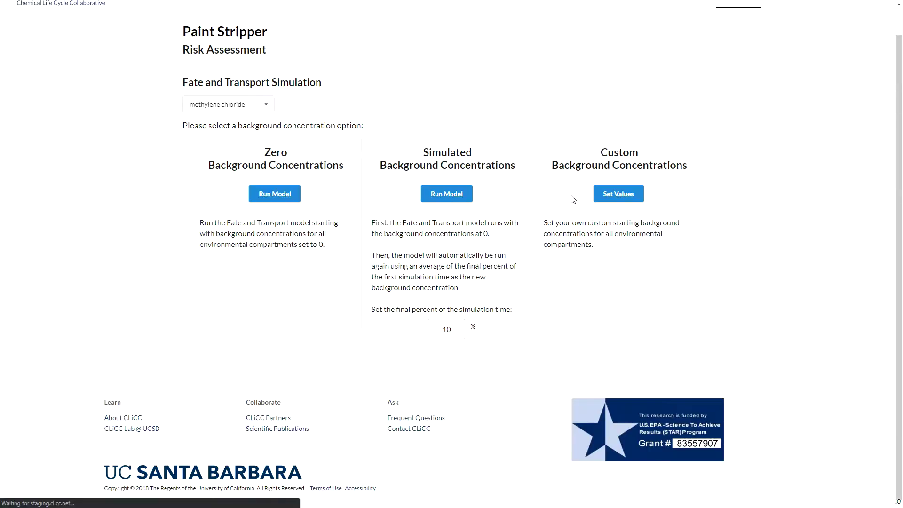
click(284, 199)
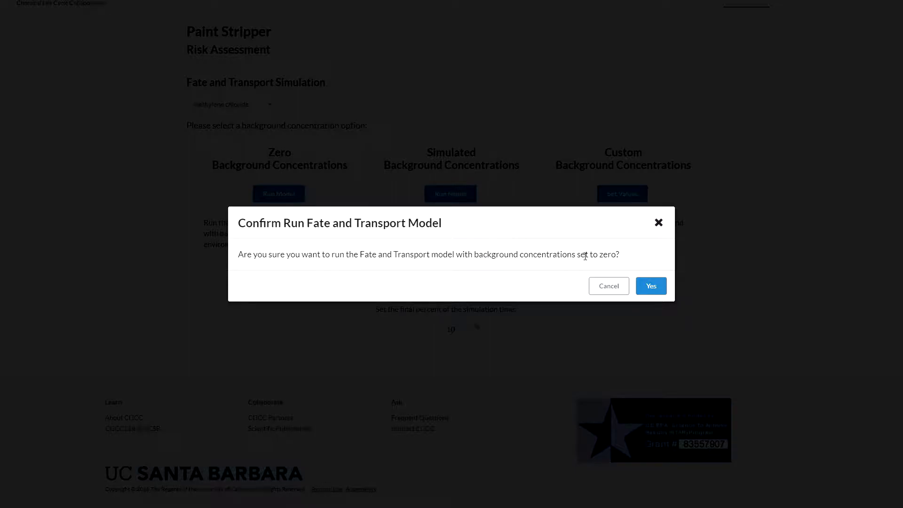
click(651, 289)
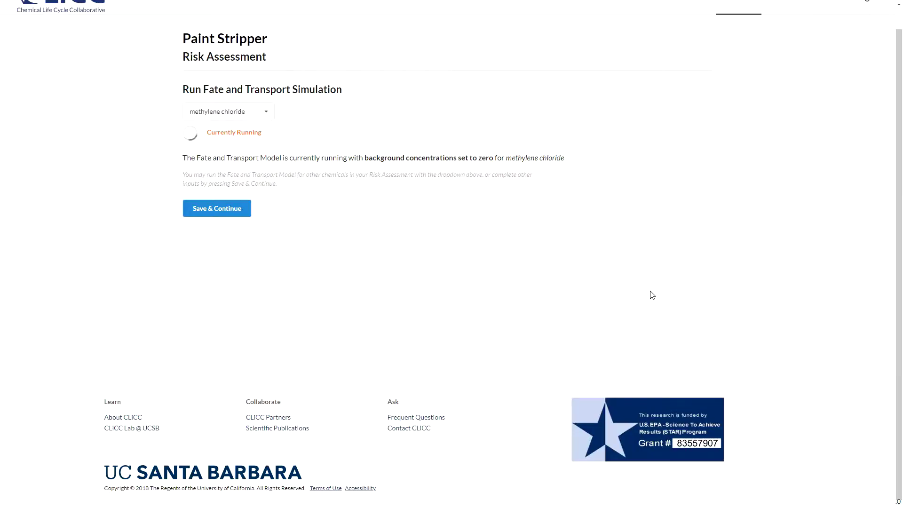
click(224, 209)
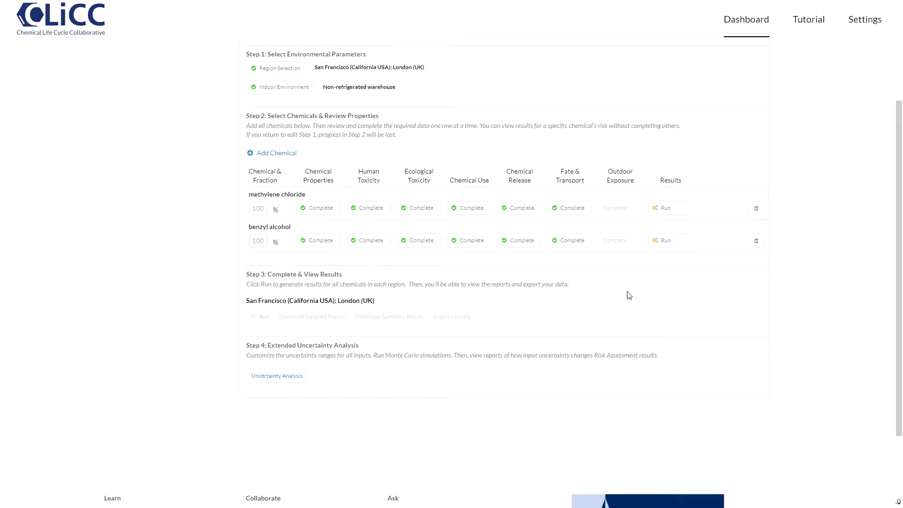
Run the risk assessment results for methylene chloride and open them.
click(672, 215)
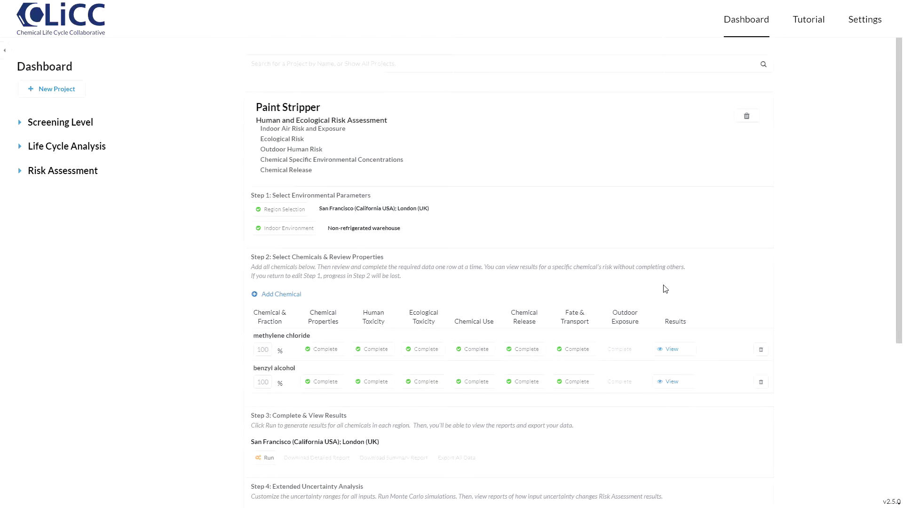
scroll(712, 308, down, 3)
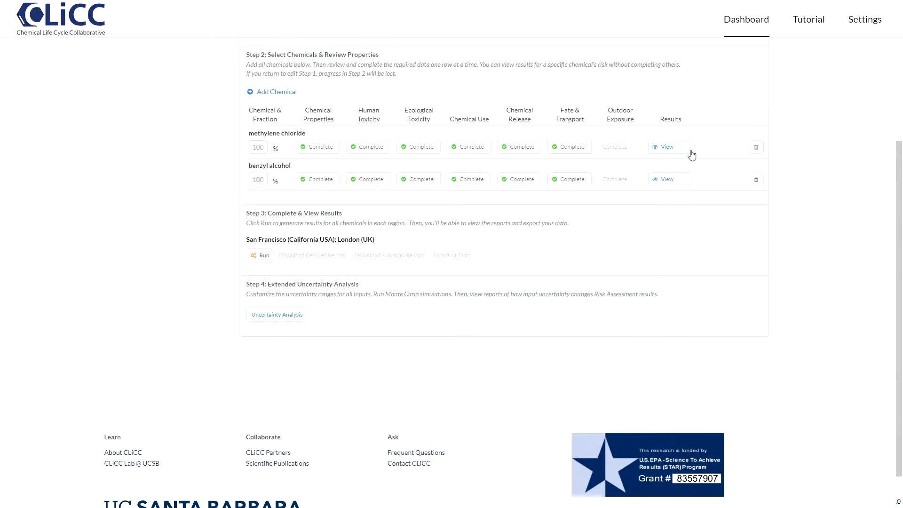
click(683, 151)
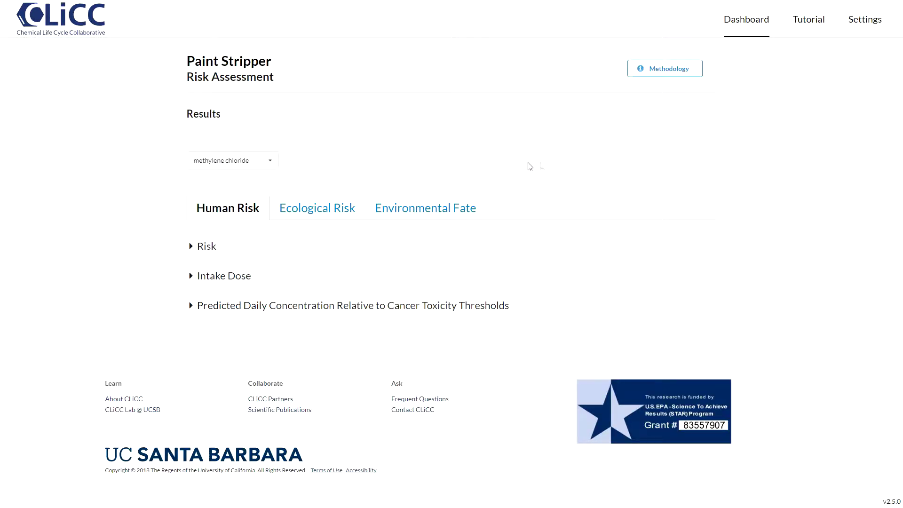
Examine methylene chloride's cancer and non-cancer human risk charts for London and San Francisco.
click(198, 248)
click(224, 275)
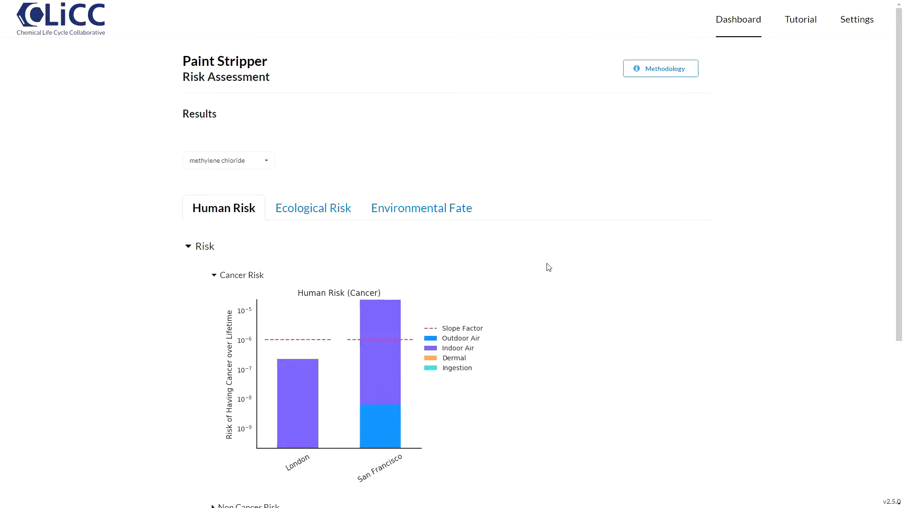
scroll(546, 265, down, 4)
click(267, 319)
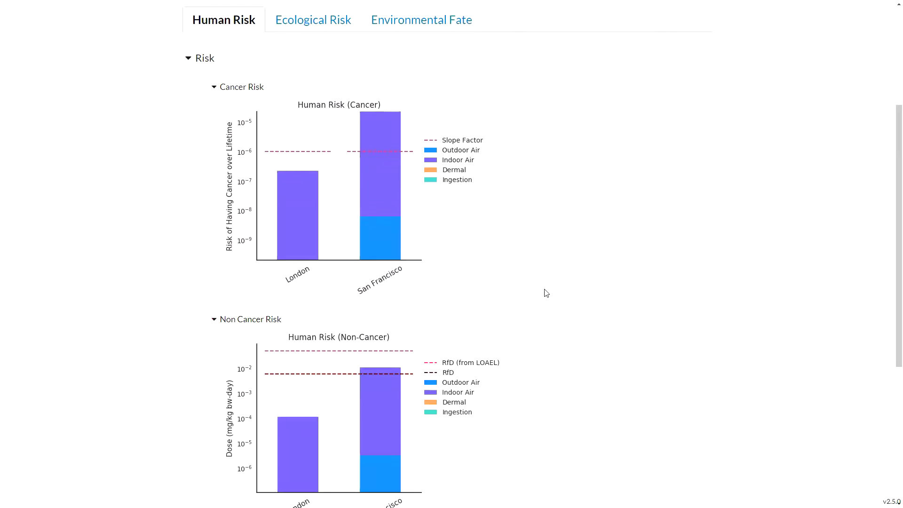
scroll(643, 301, down, 4)
scroll(644, 301, down, 1)
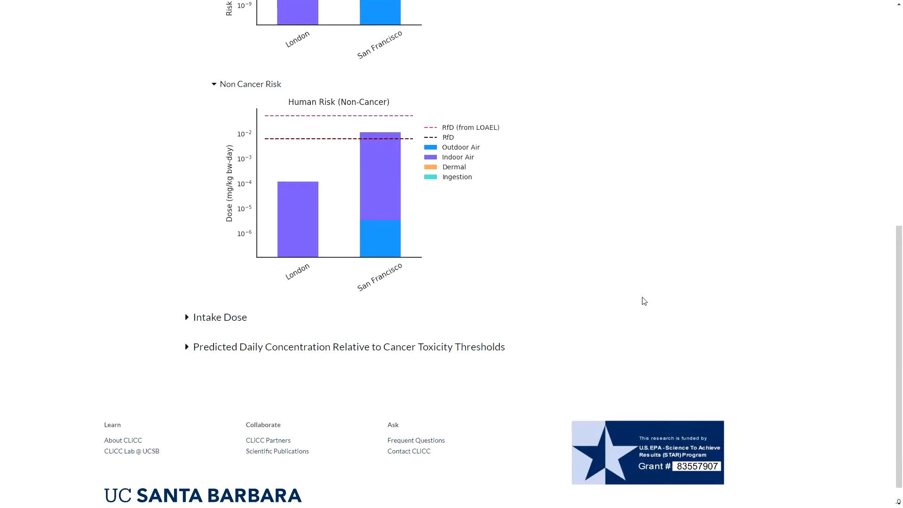
Examine methylene chloride's ecological risk chart of freshwater exposure against the toxicity thresholds.
scroll(644, 301, up, 5)
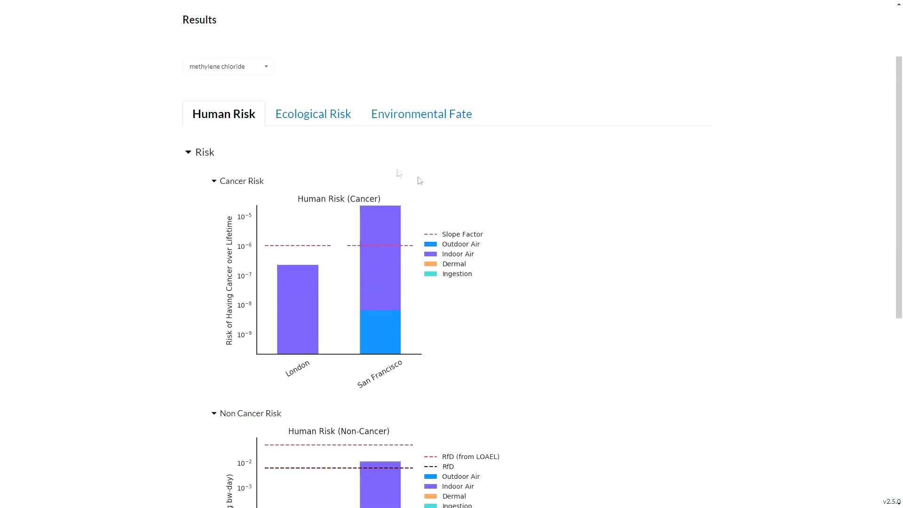
click(315, 117)
click(309, 306)
click(268, 334)
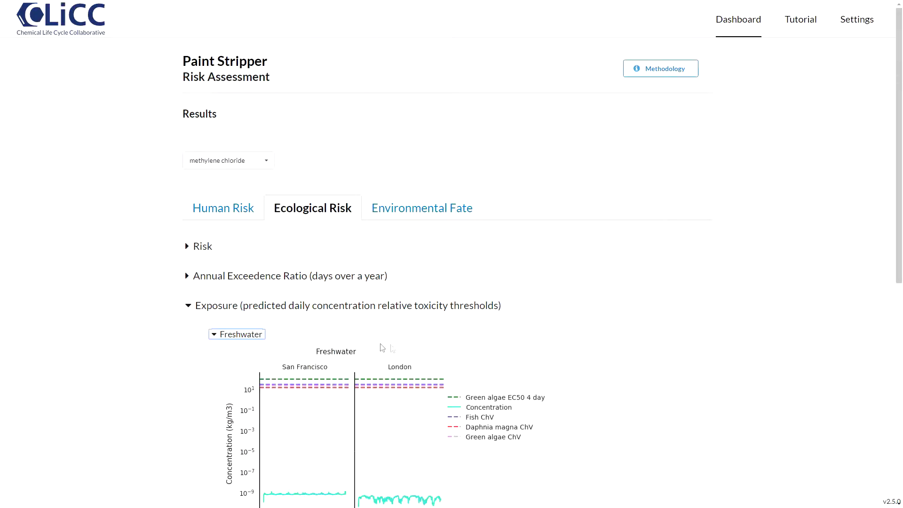
scroll(687, 338, down, 4)
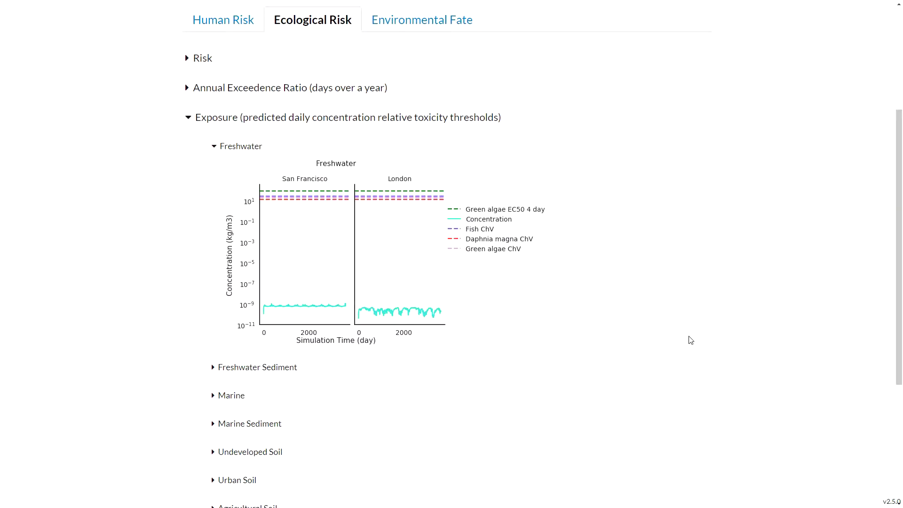
Examine methylene chloride's environmental fate through the daily agricultural soil concentration and the chemical mean concentration charts.
scroll(690, 338, up, 4)
click(424, 210)
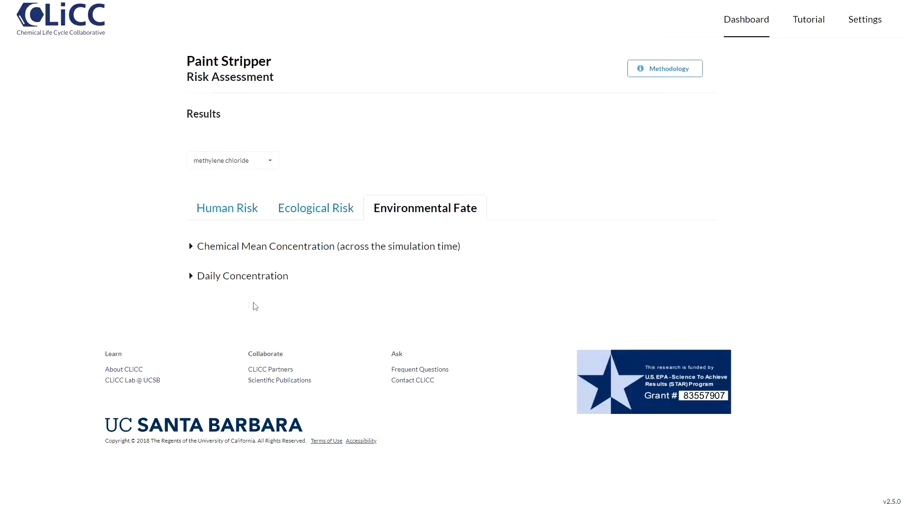
click(230, 277)
click(256, 446)
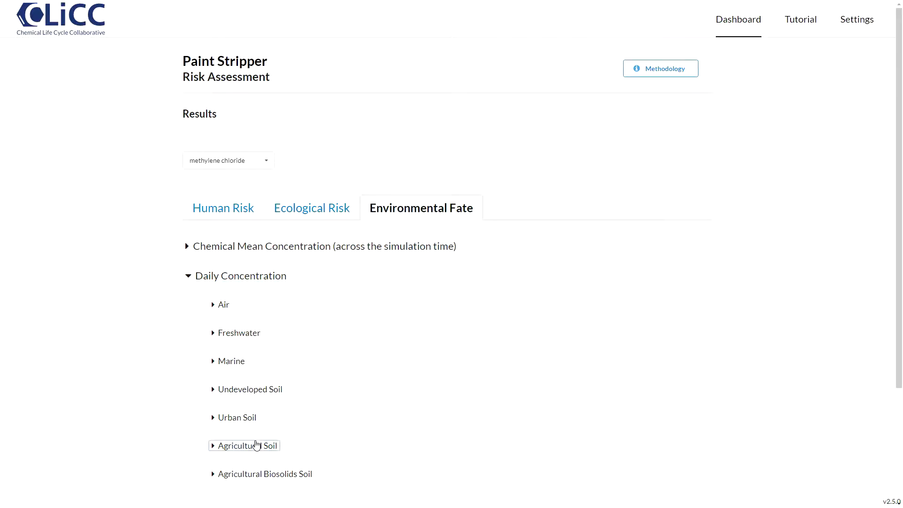
scroll(563, 372, down, 4)
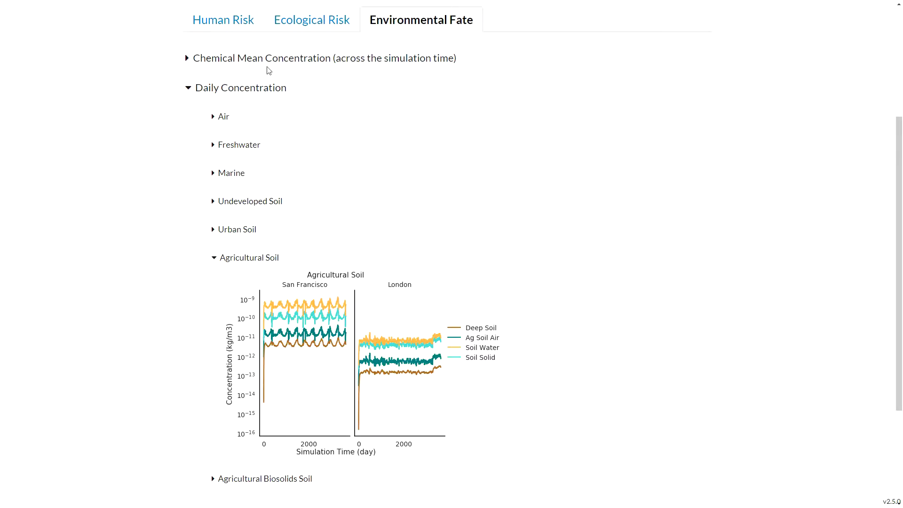
click(229, 60)
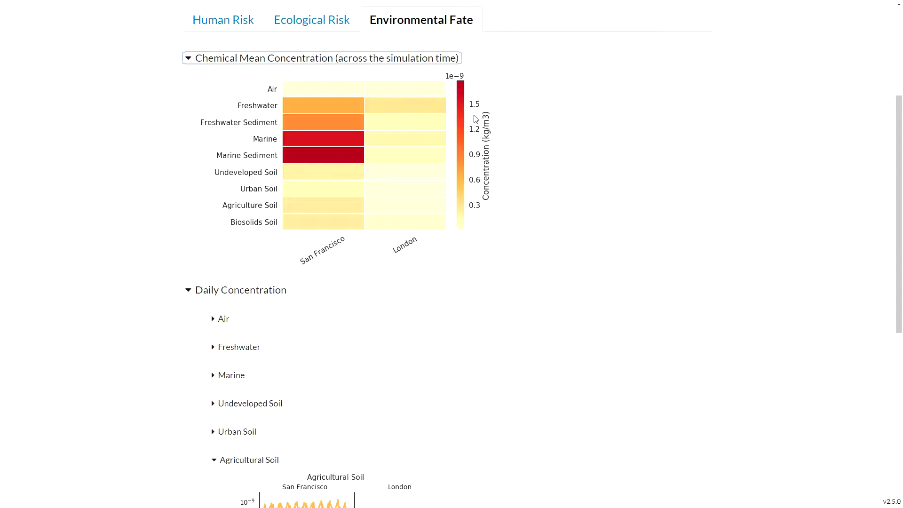
Open the combined results for all chemicals and compare their non-cancer human risk in San Francisco and in London.
click(632, 193)
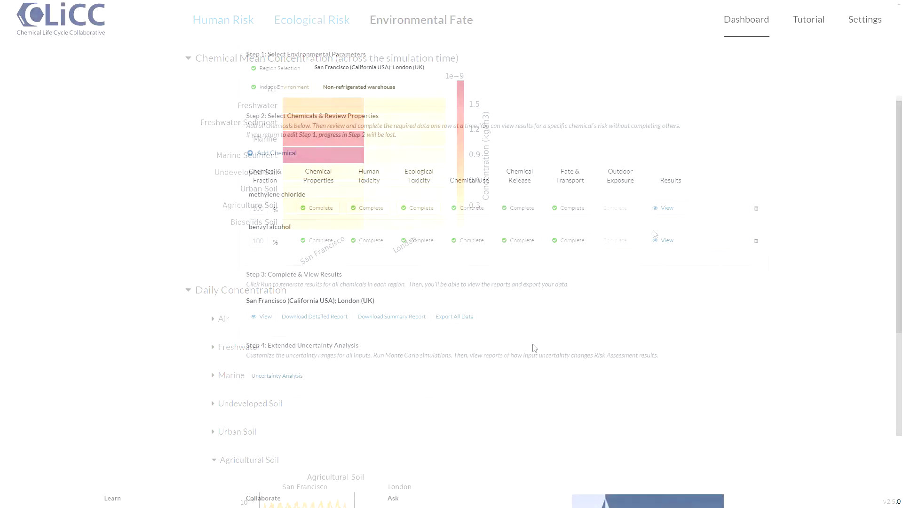
click(262, 317)
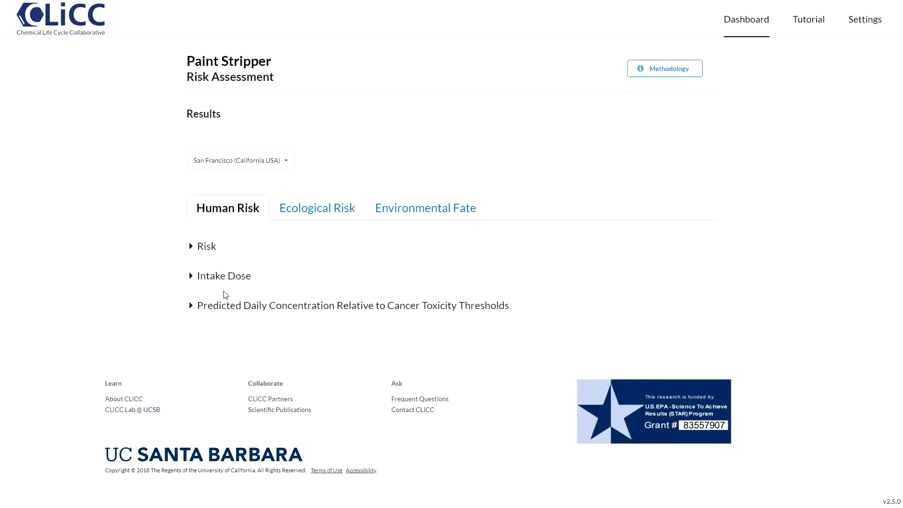
click(211, 247)
click(259, 307)
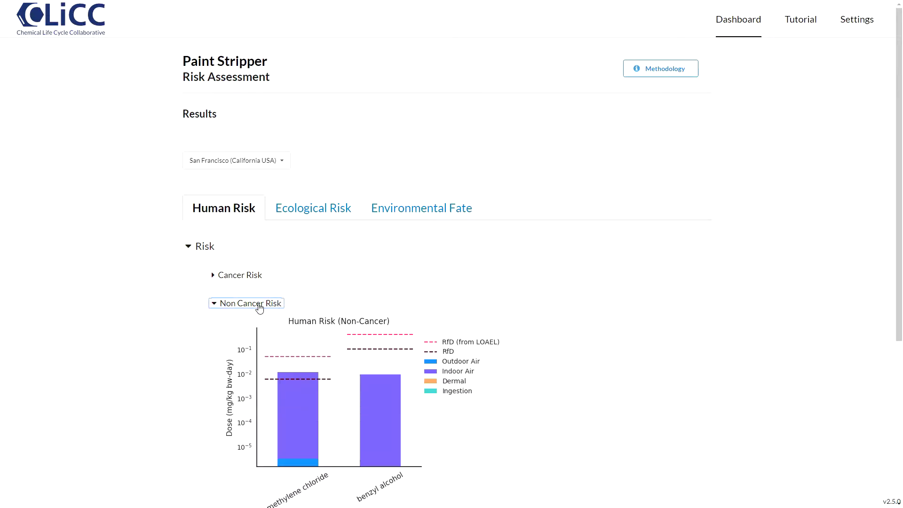
scroll(609, 362, down, 2)
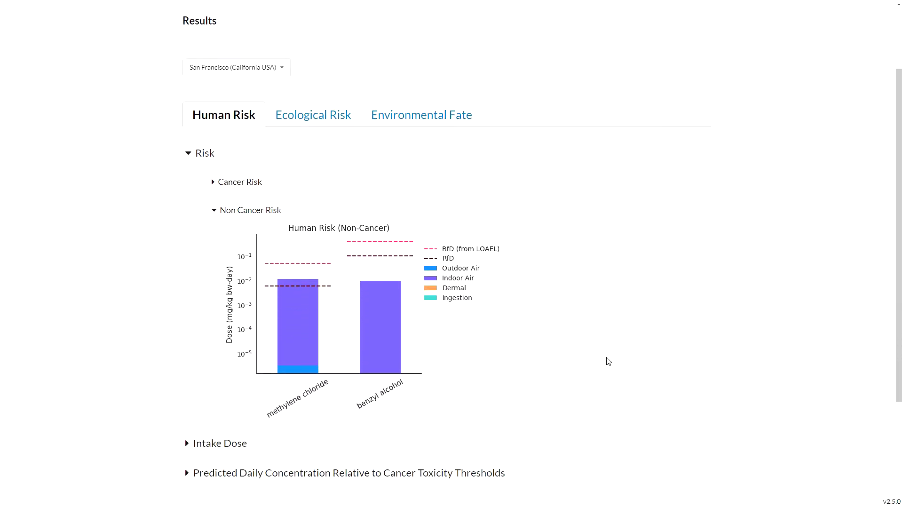
scroll(608, 361, down, 1)
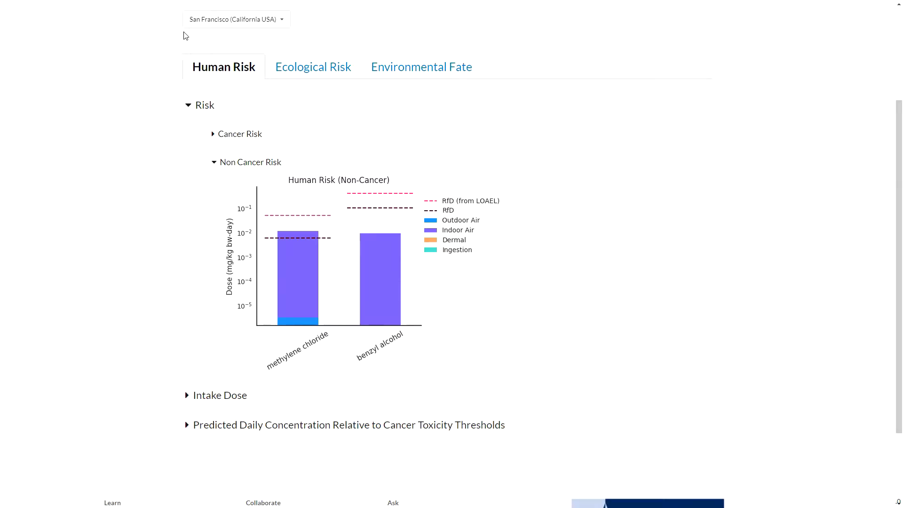
click(280, 22)
click(263, 55)
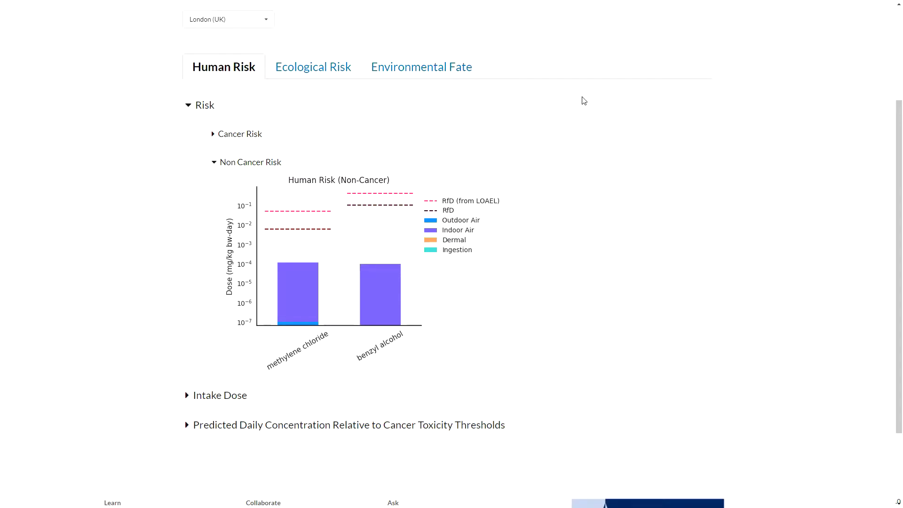
Open the project's extended uncertainty analysis, keep the uncertainty level selections as they are, and continue to the run overview.
scroll(677, 168, up, 3)
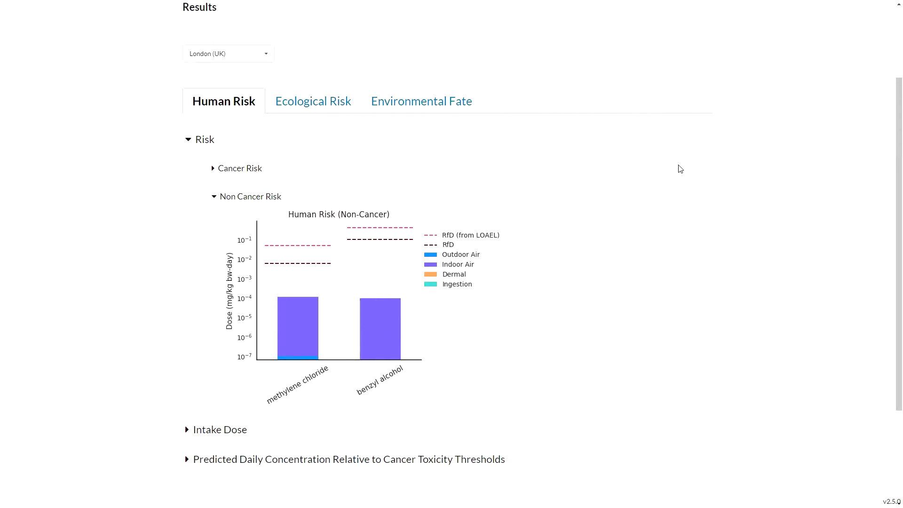
click(736, 33)
scroll(757, 306, down, 5)
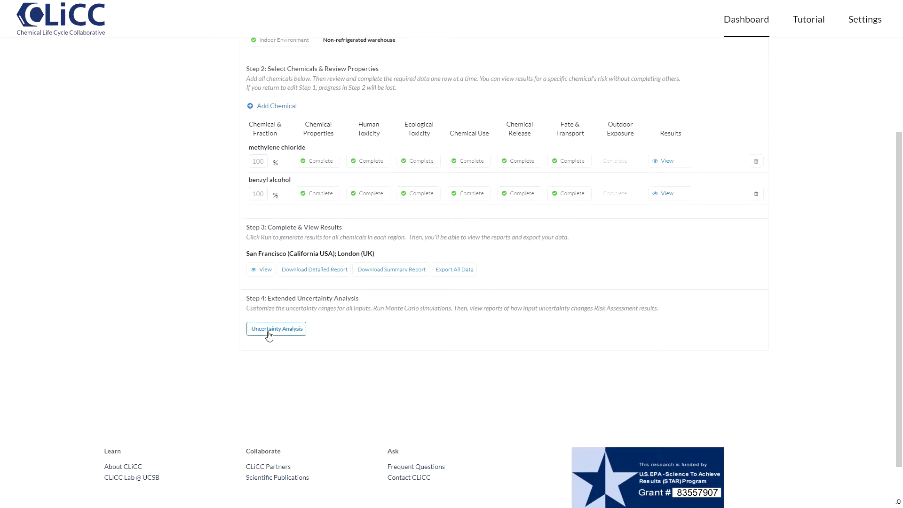
click(269, 333)
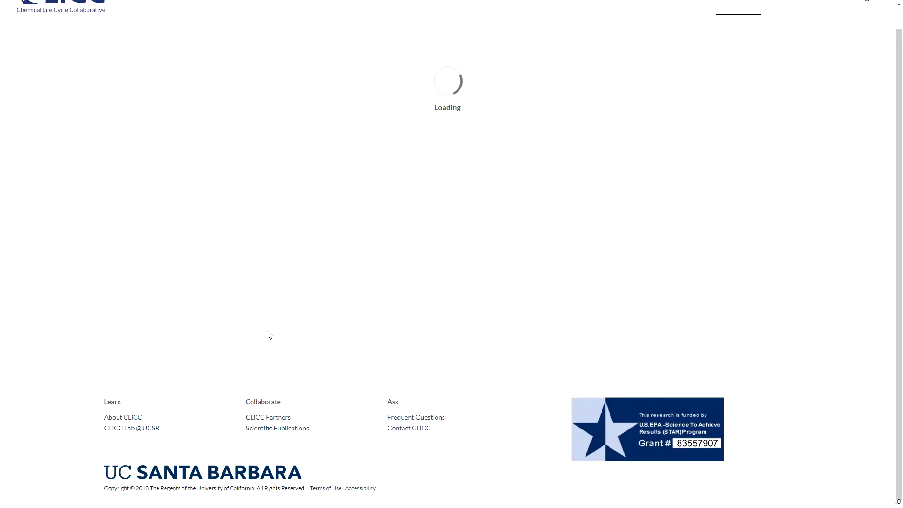
scroll(329, 329, up, 4)
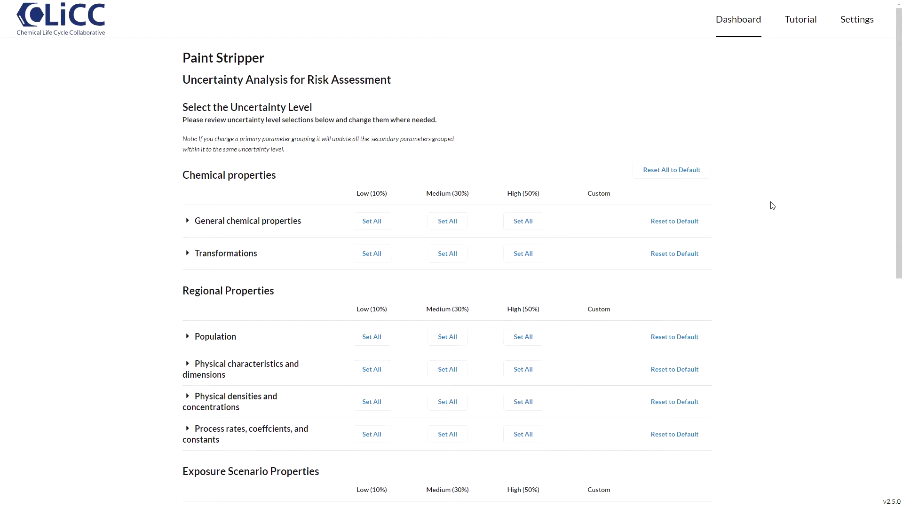
scroll(758, 278, down, 10)
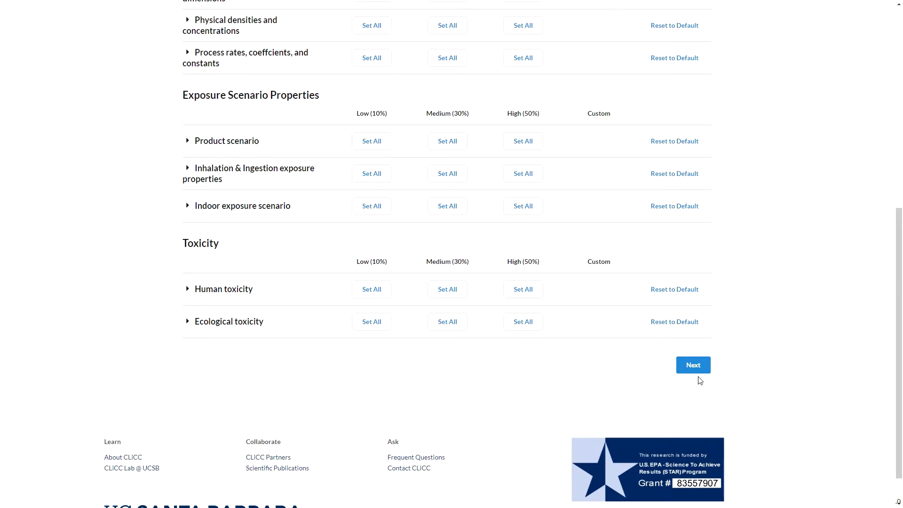
click(693, 367)
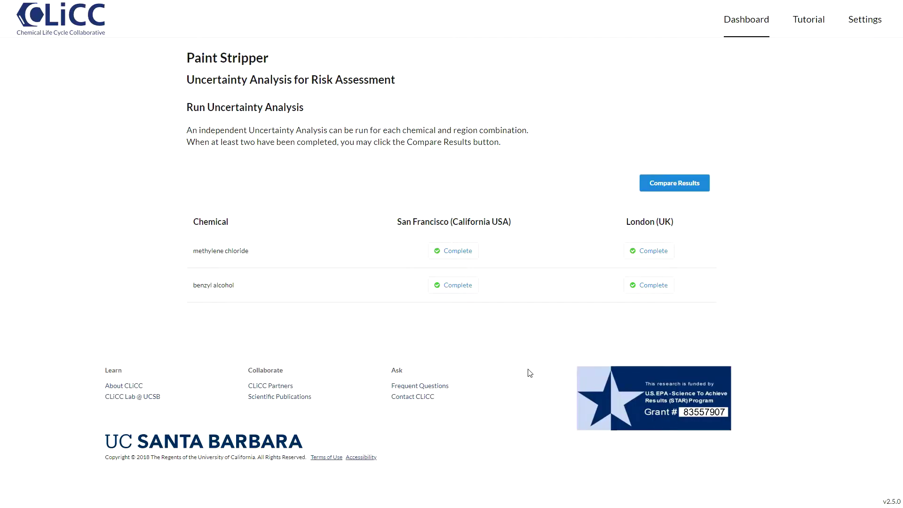
Open the uncertainty results for methylene chloride in San Francisco and examine the daily exposure per person over a year.
click(454, 254)
click(340, 227)
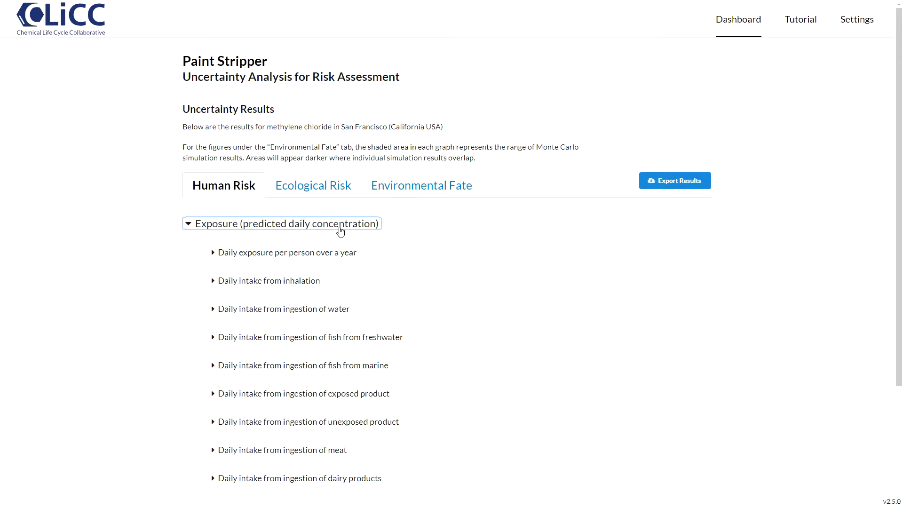
click(336, 254)
click(500, 263)
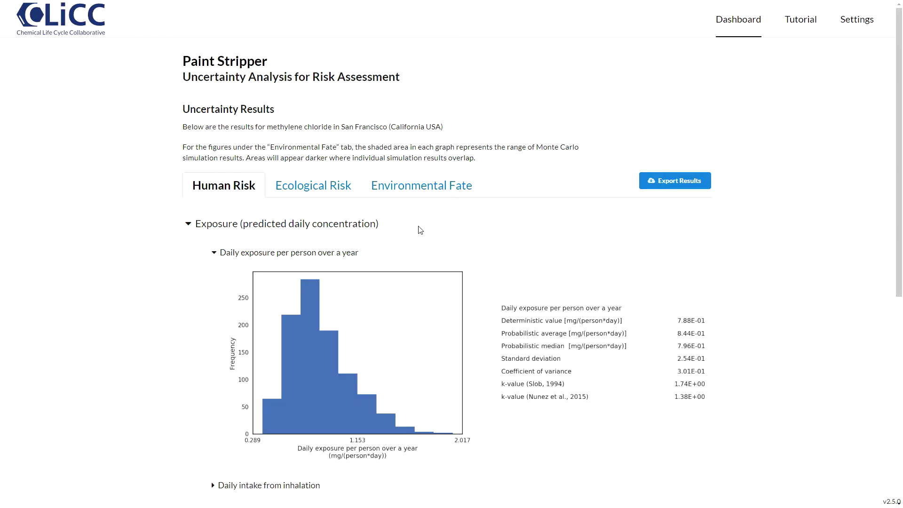
Examine the environmental fate daily concentration uncertainty for methylene chloride in San Francisco.
click(411, 193)
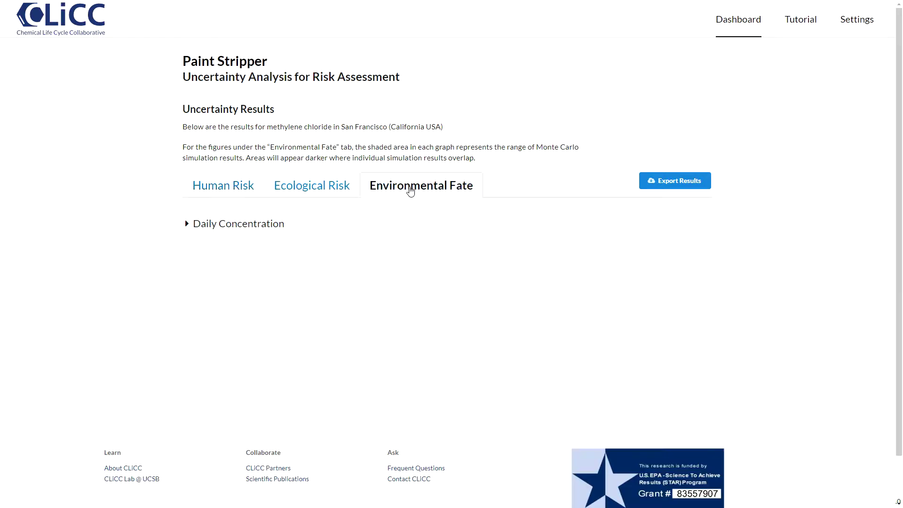
click(246, 226)
click(246, 253)
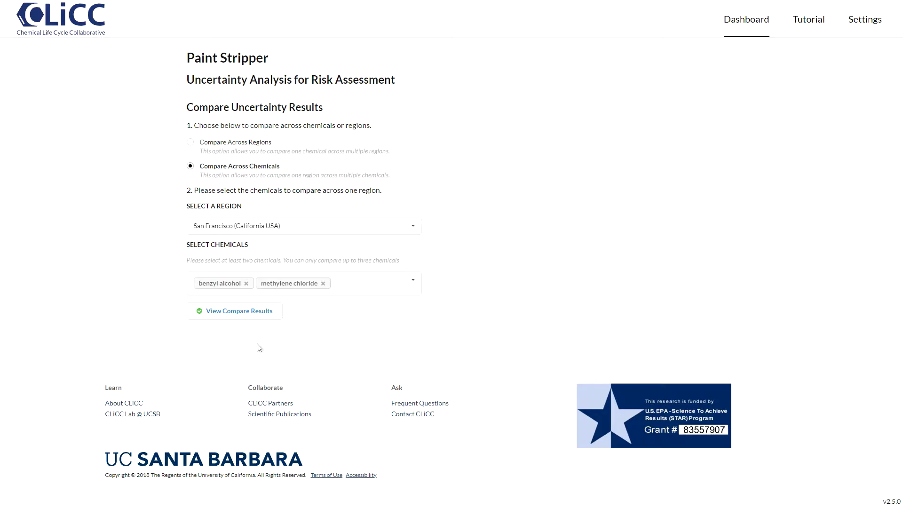
View the uncertainty comparison of benzyl alcohol and methylene chloride in San Francisco and examine the human exposure heatmaps.
click(240, 314)
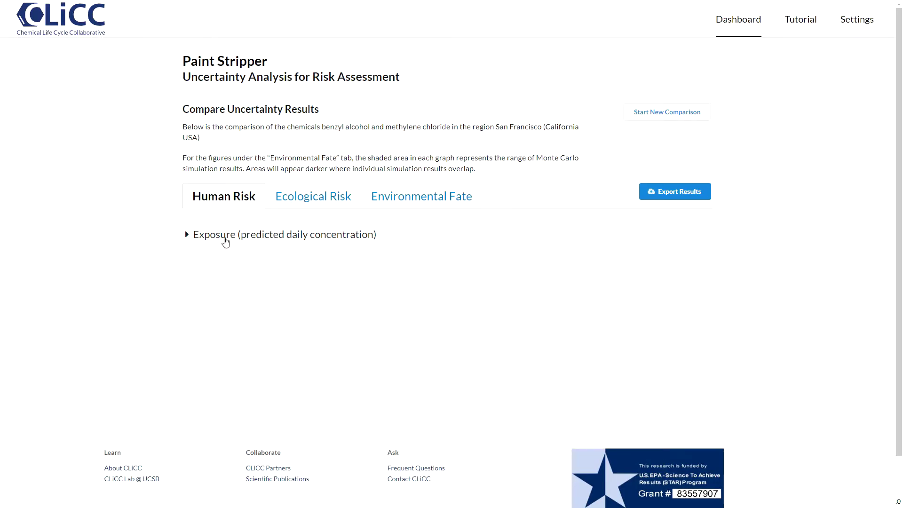
click(223, 238)
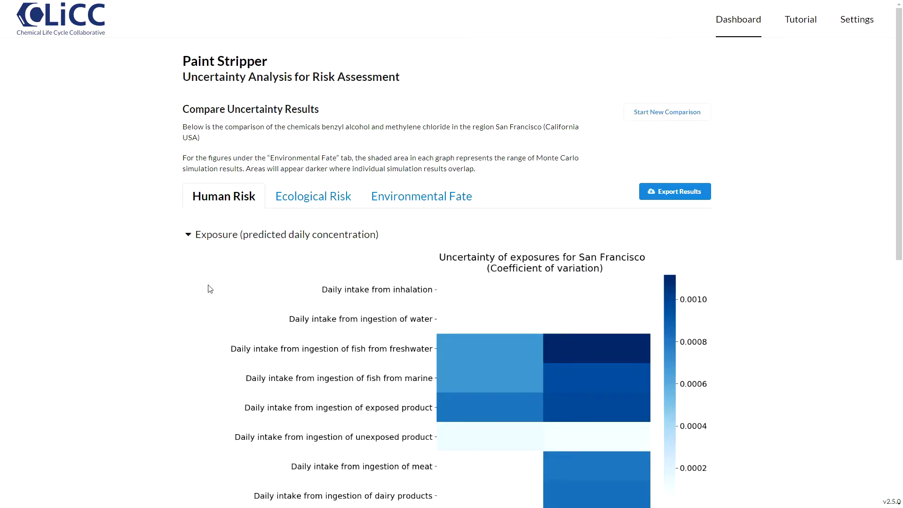
scroll(208, 289, down, 3)
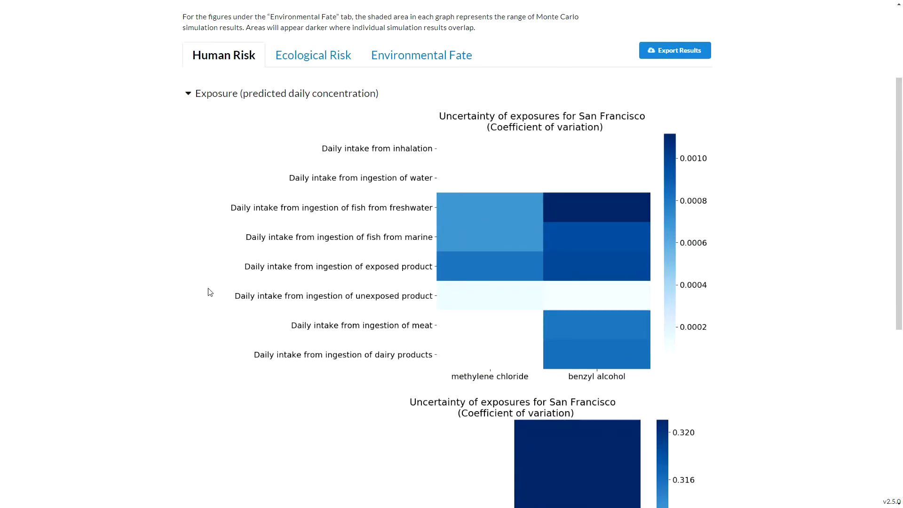
Examine the environmental fate daily concentration uncertainty heatmap comparing the two chemicals in San Francisco.
scroll(210, 293, up, 3)
click(413, 207)
click(267, 239)
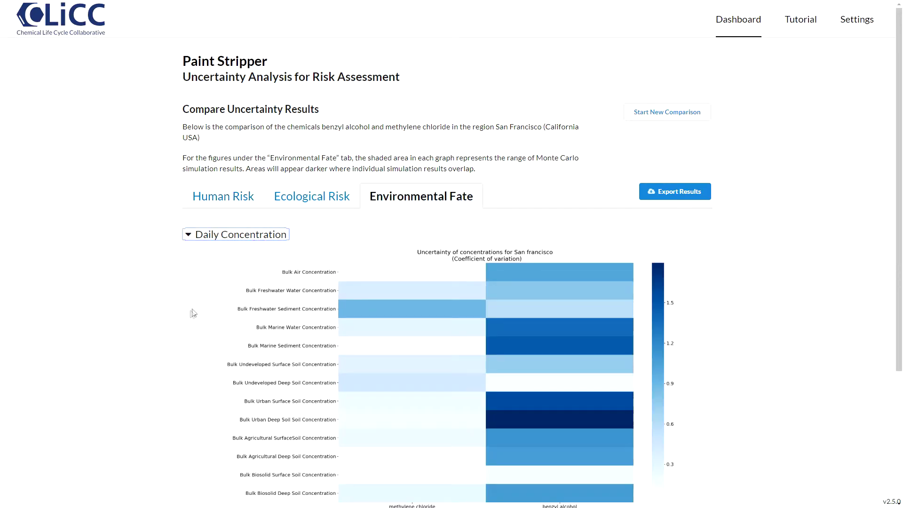